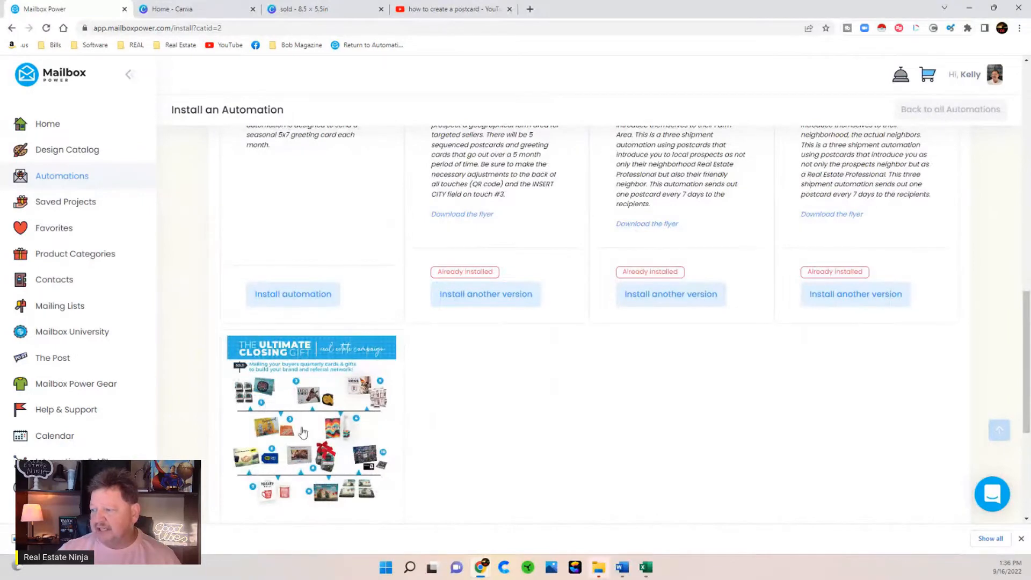
- Go back to the Automations list showing Probate Sweet, fsbo test and FSBO Christmas
scroll(296, 402, up, 6)
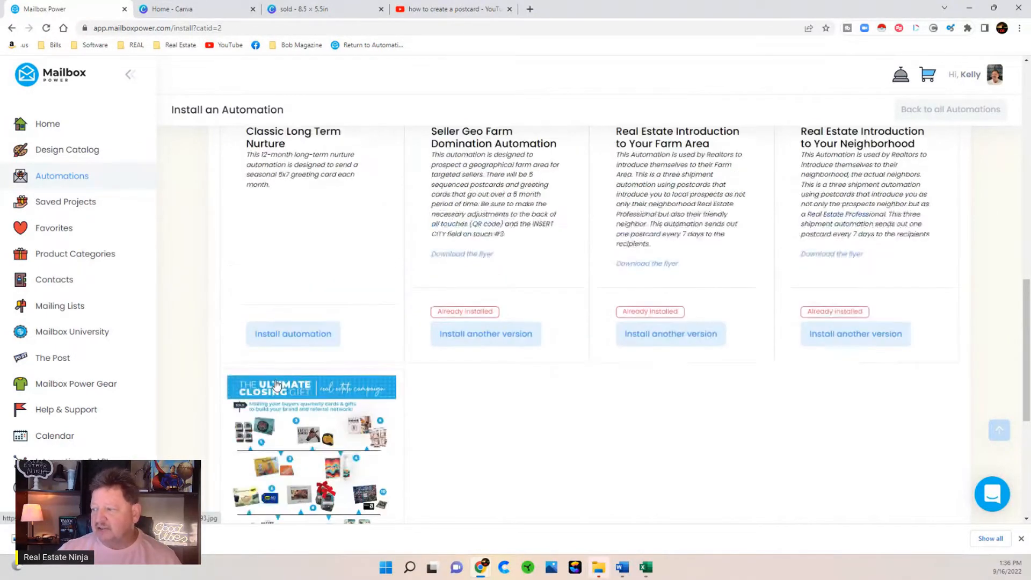
scroll(276, 385, up, 5)
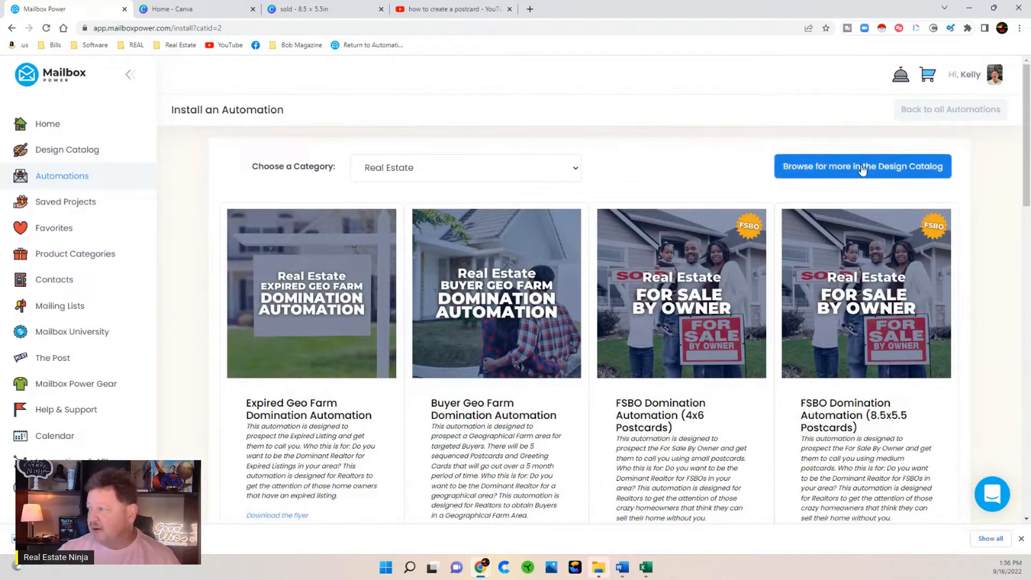
click(934, 109)
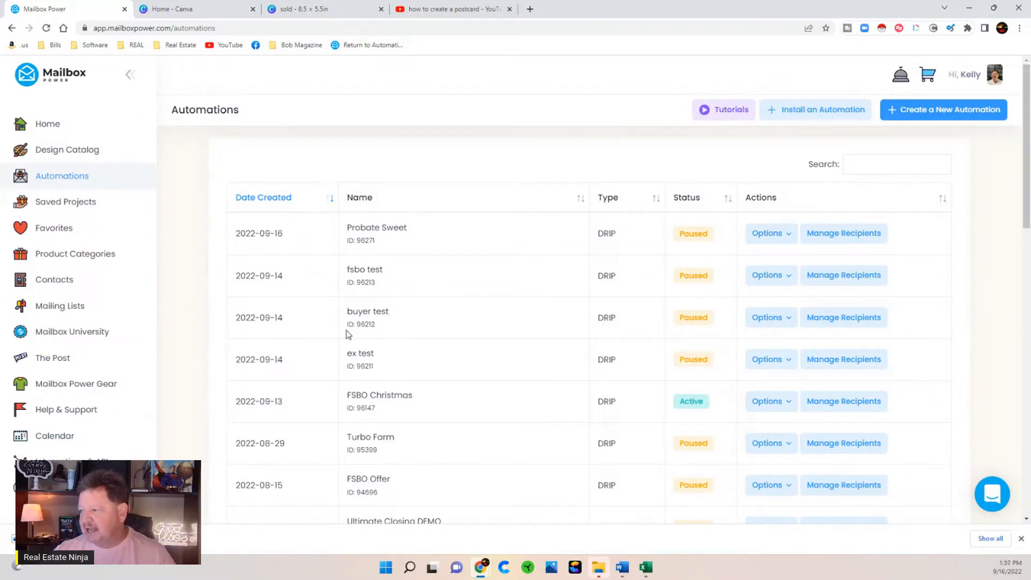
- Open shipment 1's 5.5x8.5 Buyer MED 1 postcard from the buyer test automation for editing
click(770, 318)
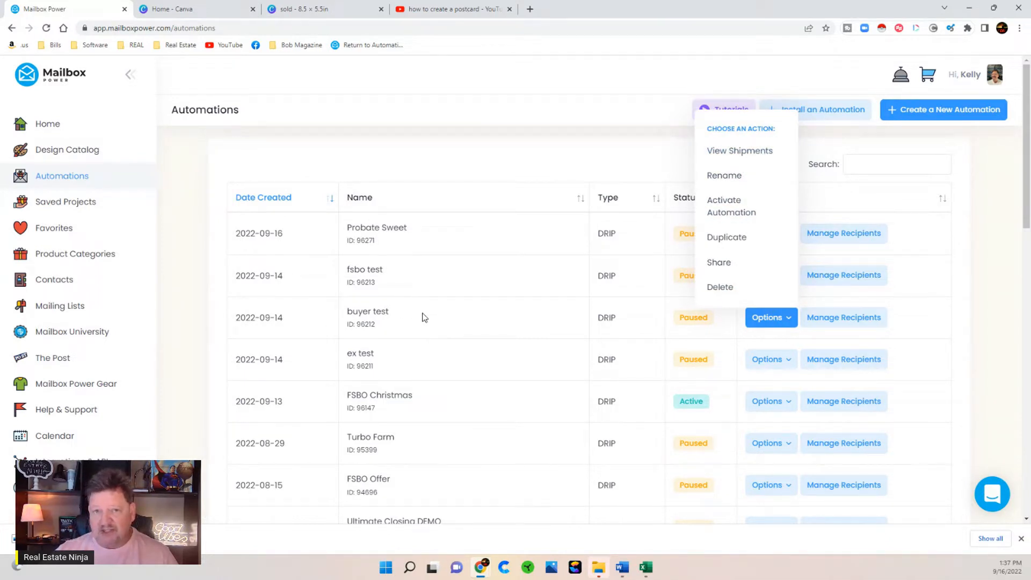
click(733, 150)
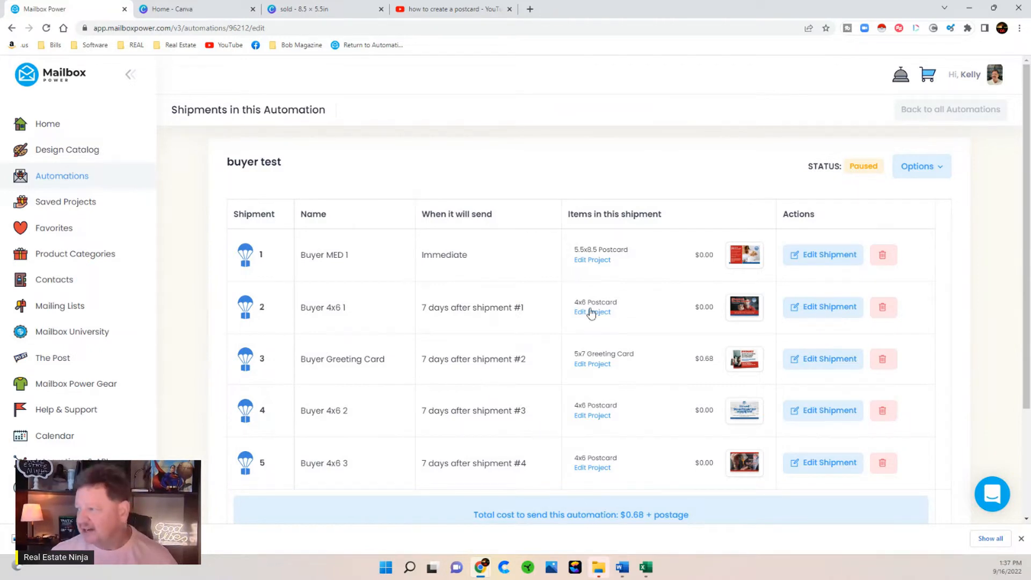
click(589, 261)
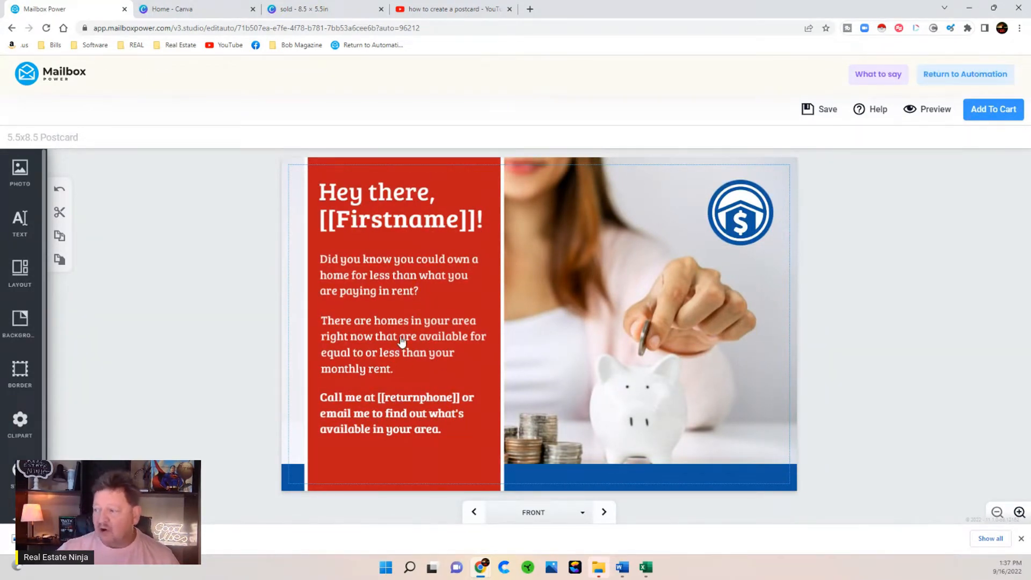
- Check the back side, then empty the house-and-dollar logo from the front's image circle
click(604, 513)
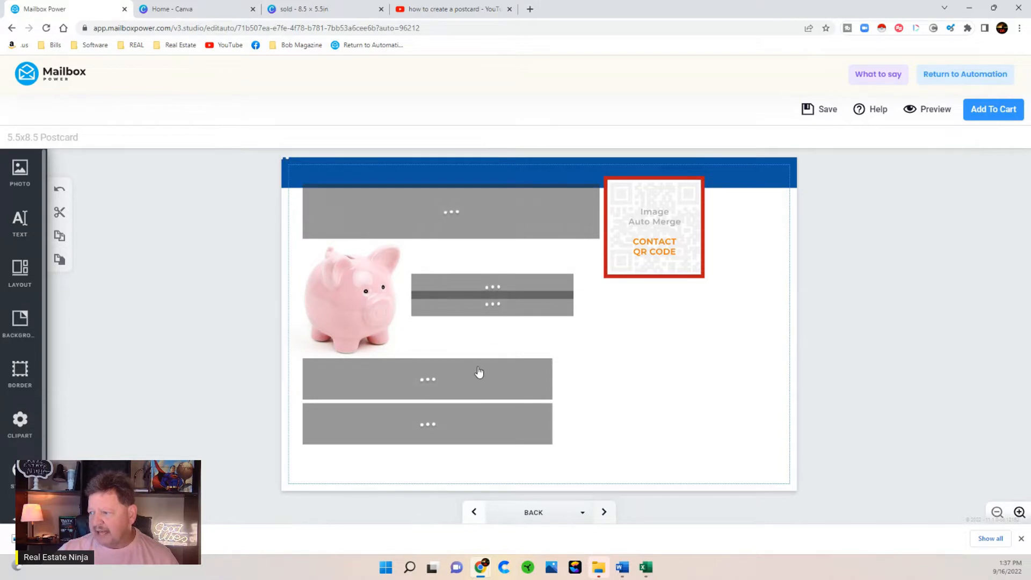
click(474, 512)
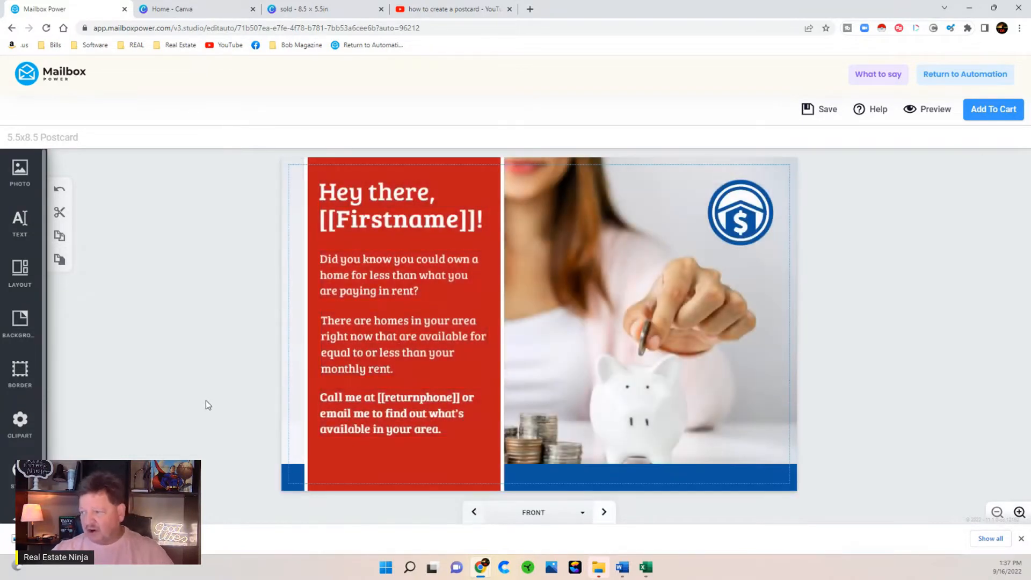
click(743, 216)
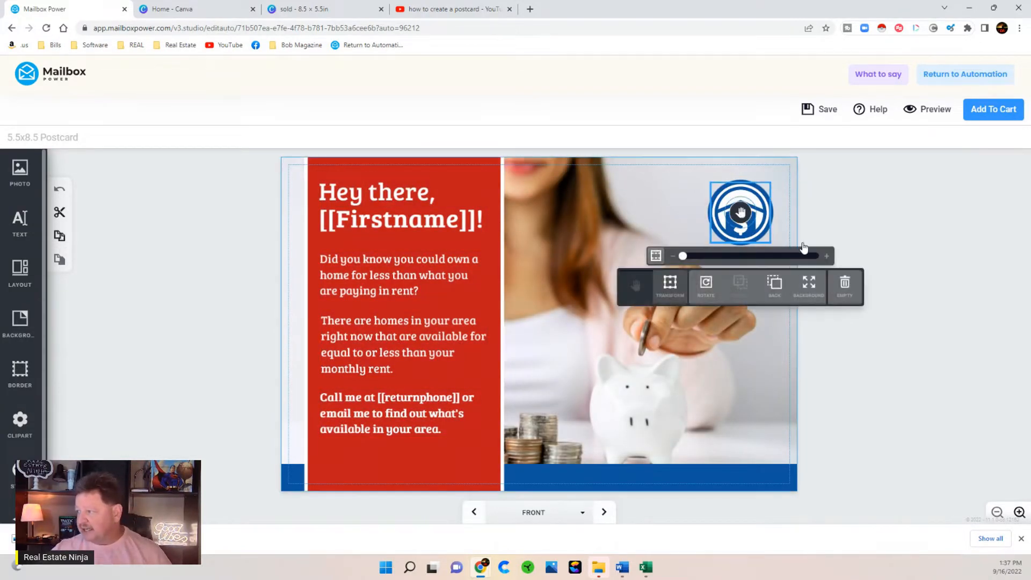
click(844, 292)
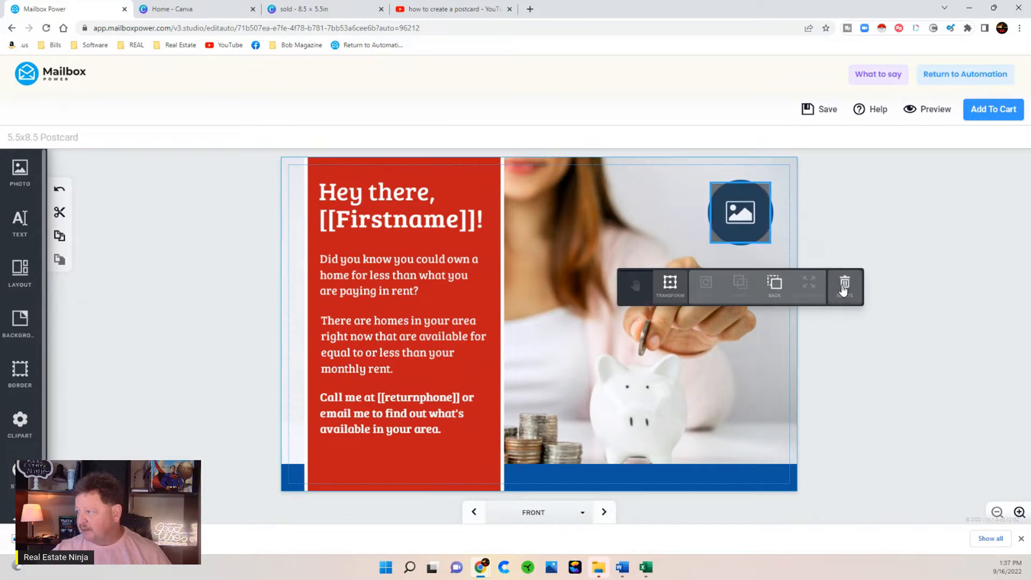
click(18, 171)
- Upload the Real Estate Ninja logo from Pictures into the empty image circle
click(107, 168)
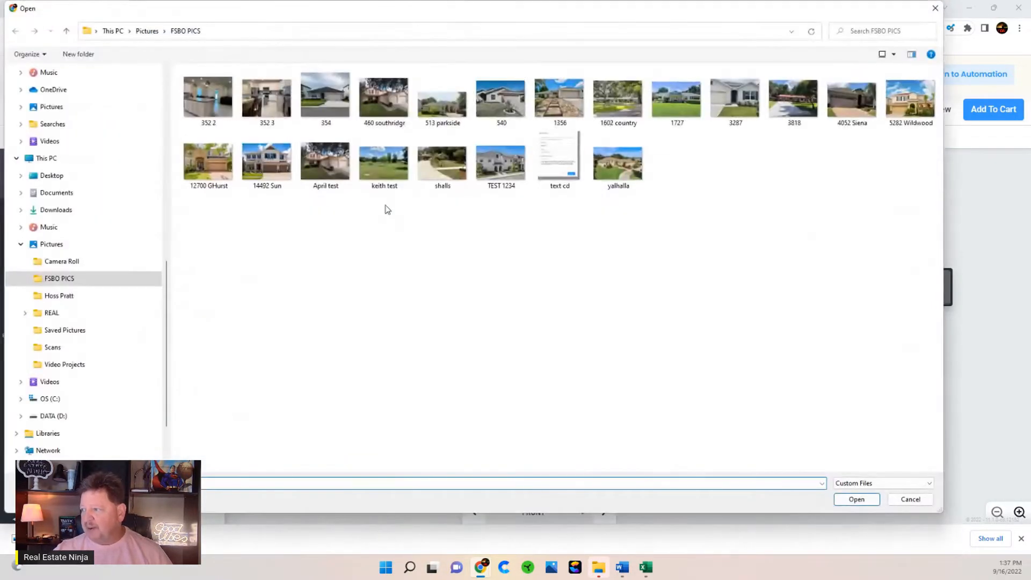
click(52, 244)
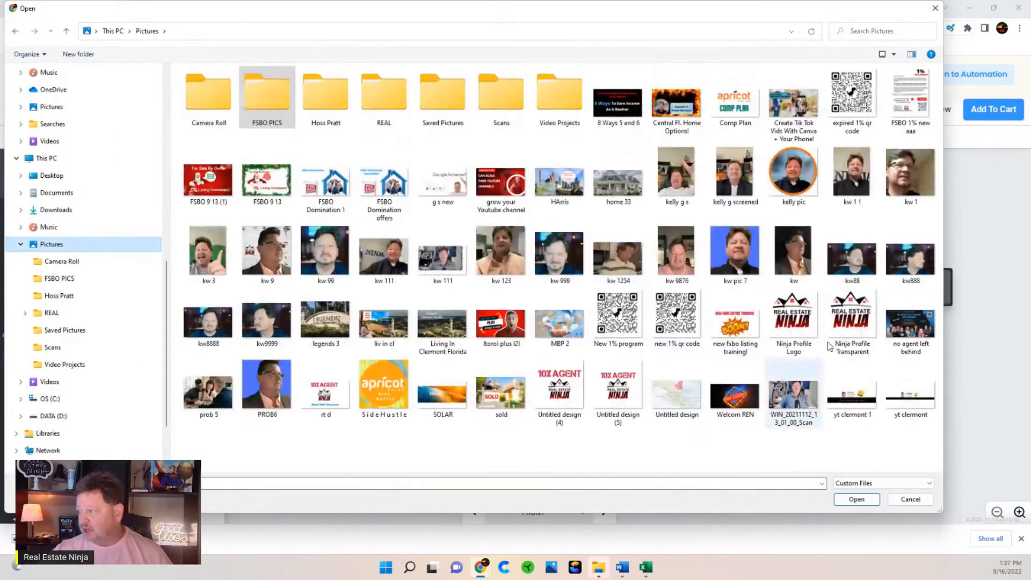
double_click(835, 329)
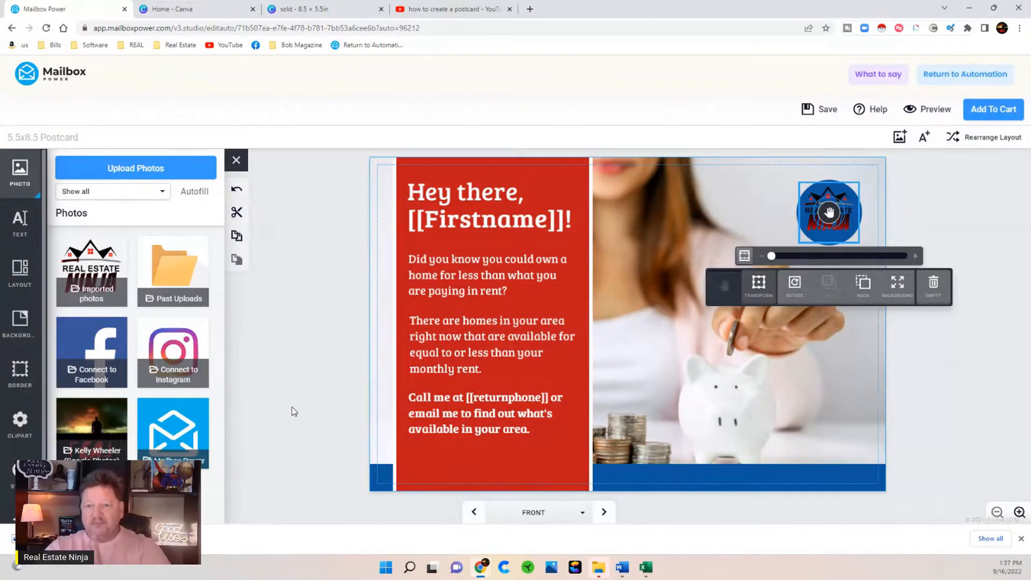
click(312, 373)
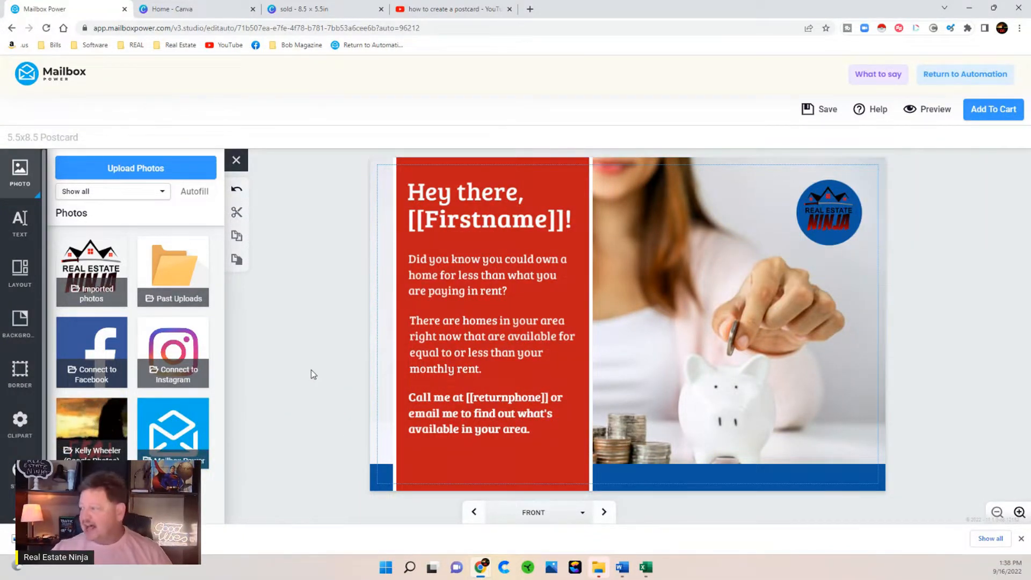
click(342, 329)
click(741, 213)
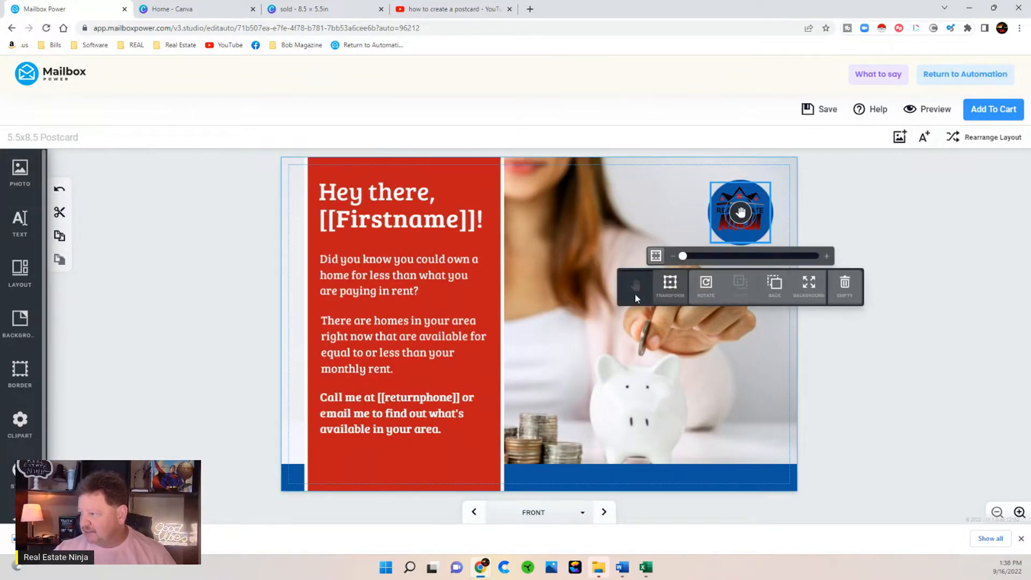
- Detach the Ninja logo, fill the circle behind it white, and drag the logo onto it
click(669, 285)
click(748, 216)
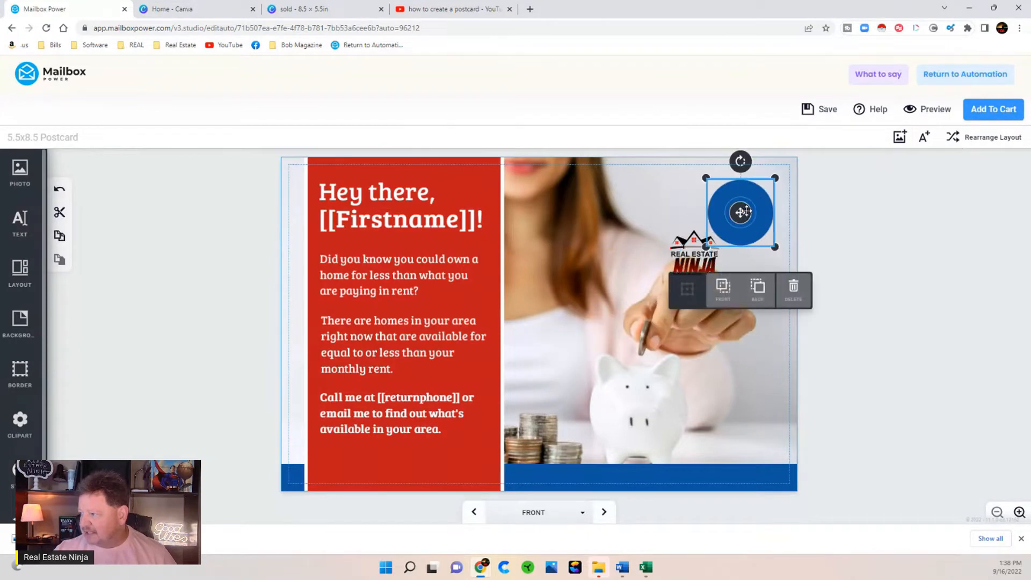
click(758, 200)
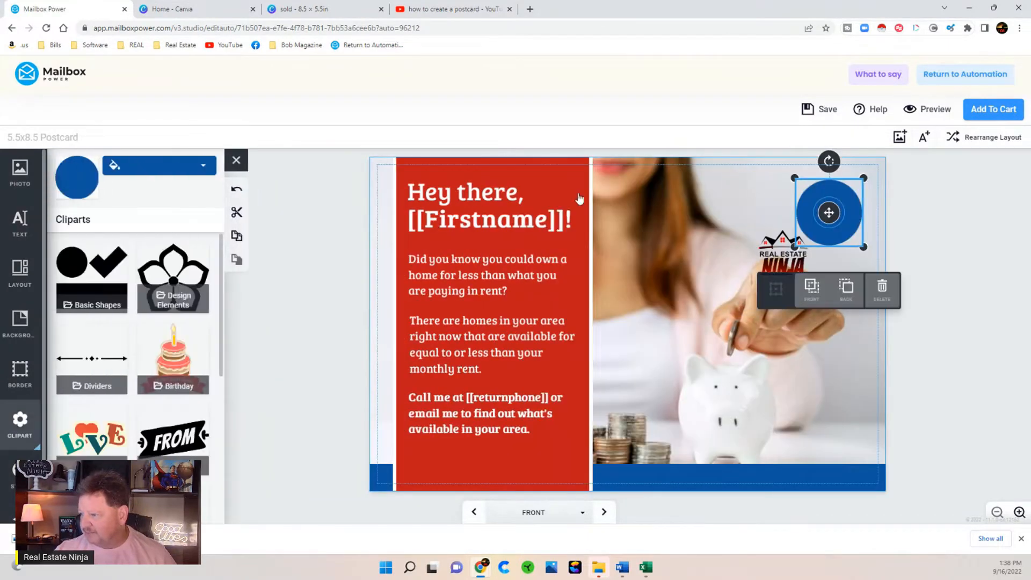
click(149, 172)
click(75, 208)
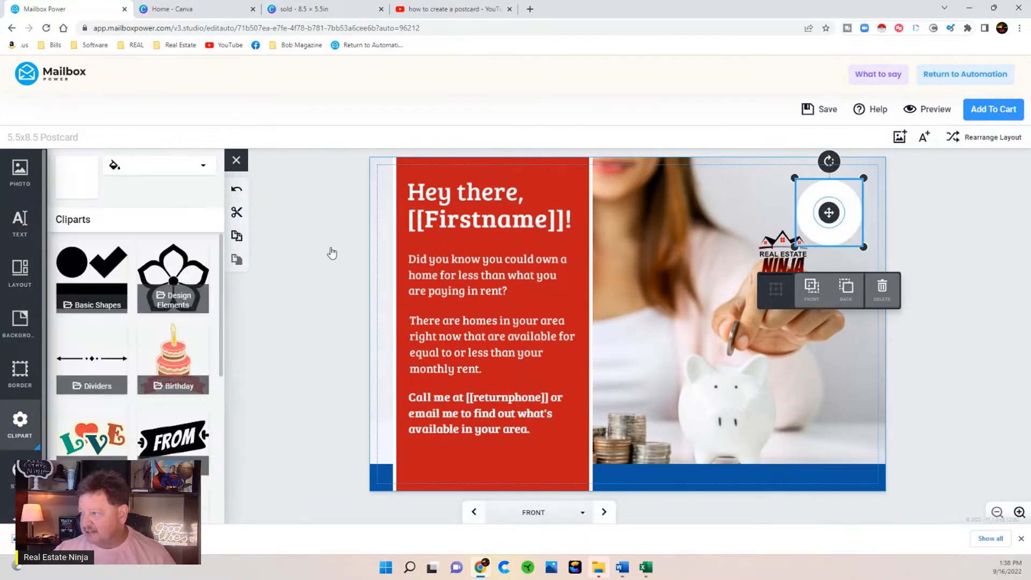
click(693, 269)
click(782, 252)
drag(782, 252, 829, 214)
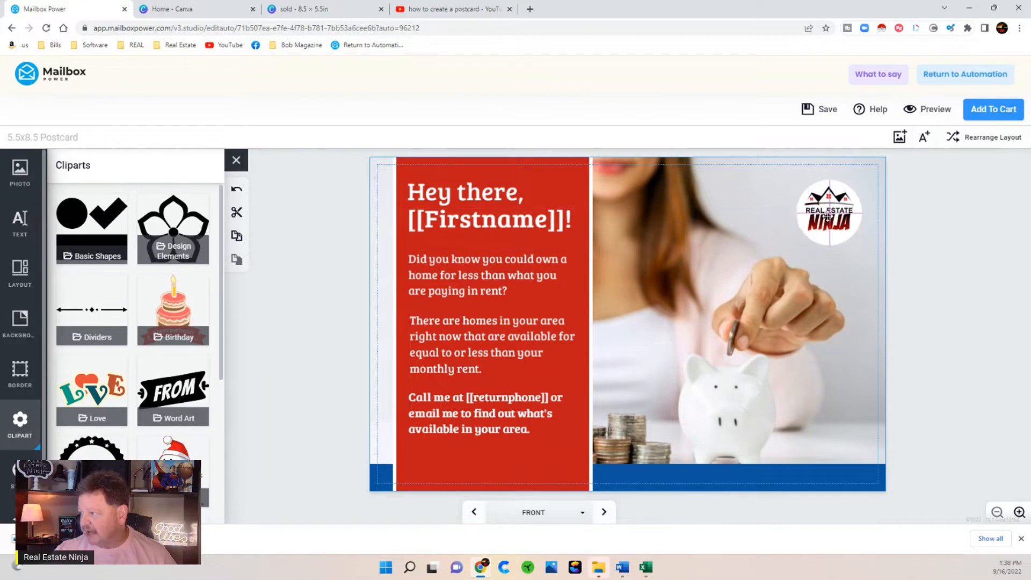
click(324, 318)
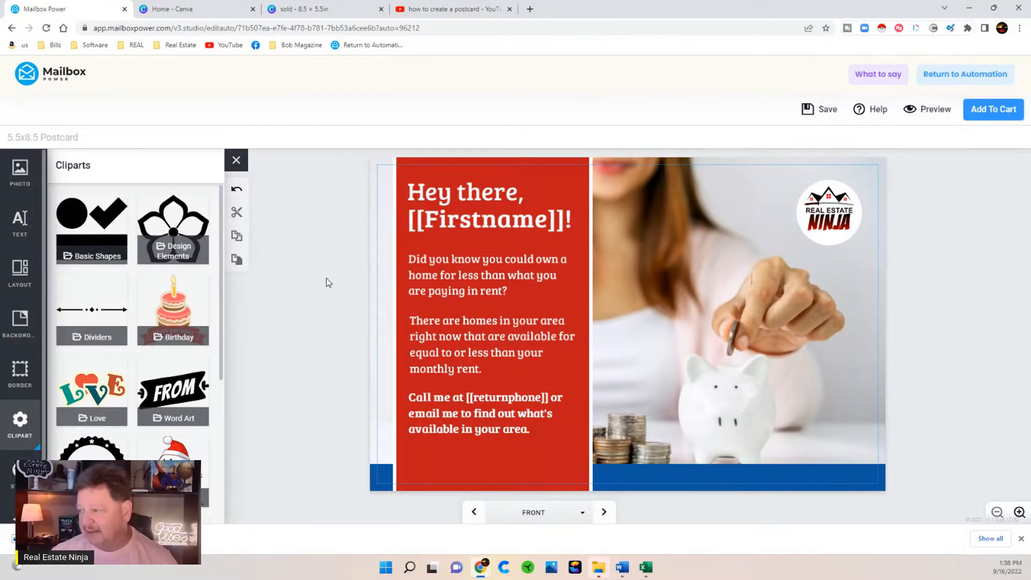
- Recolour the red text panel behind the greeting yellow, after briefly trying blue
click(585, 164)
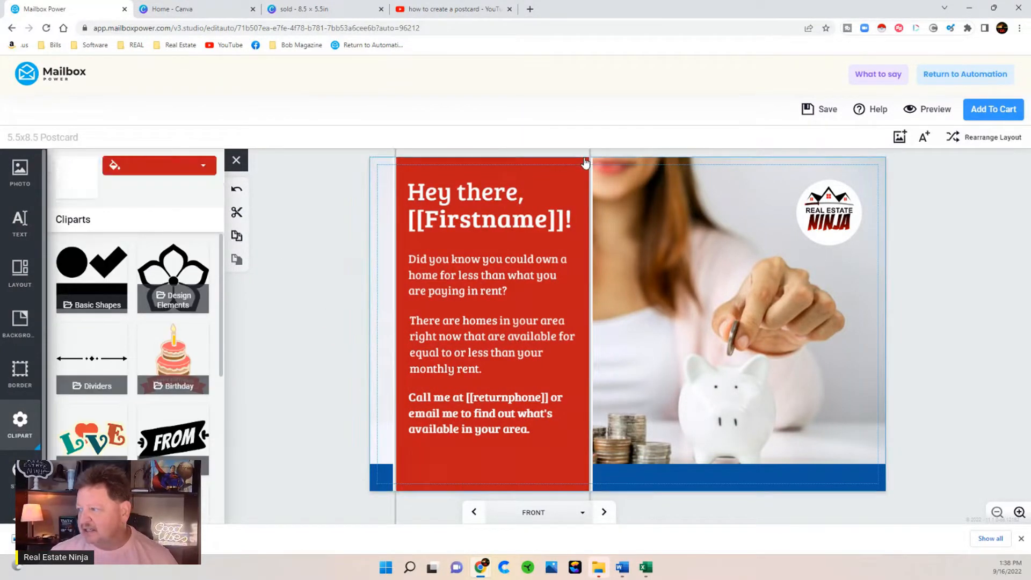
click(161, 168)
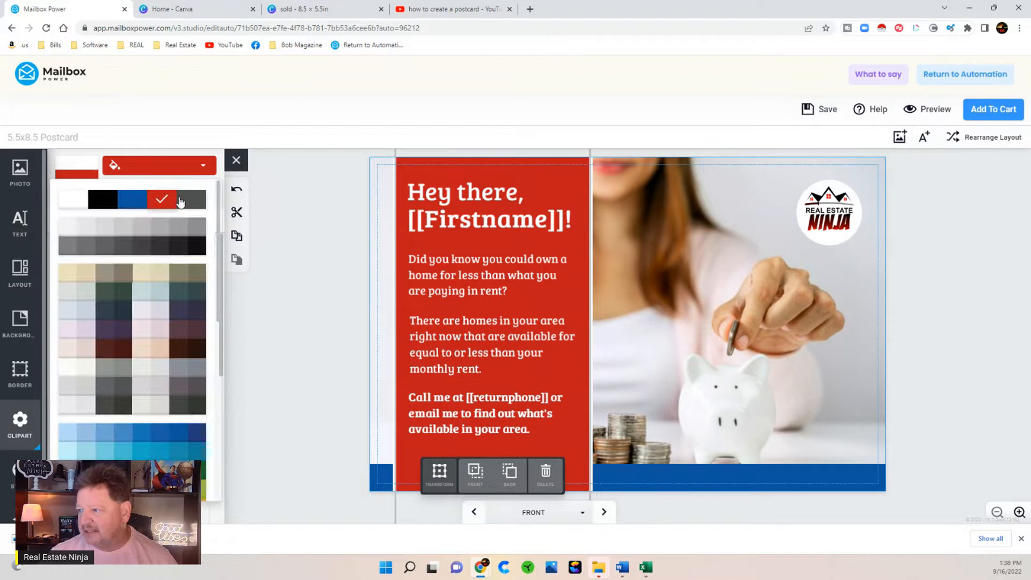
click(133, 204)
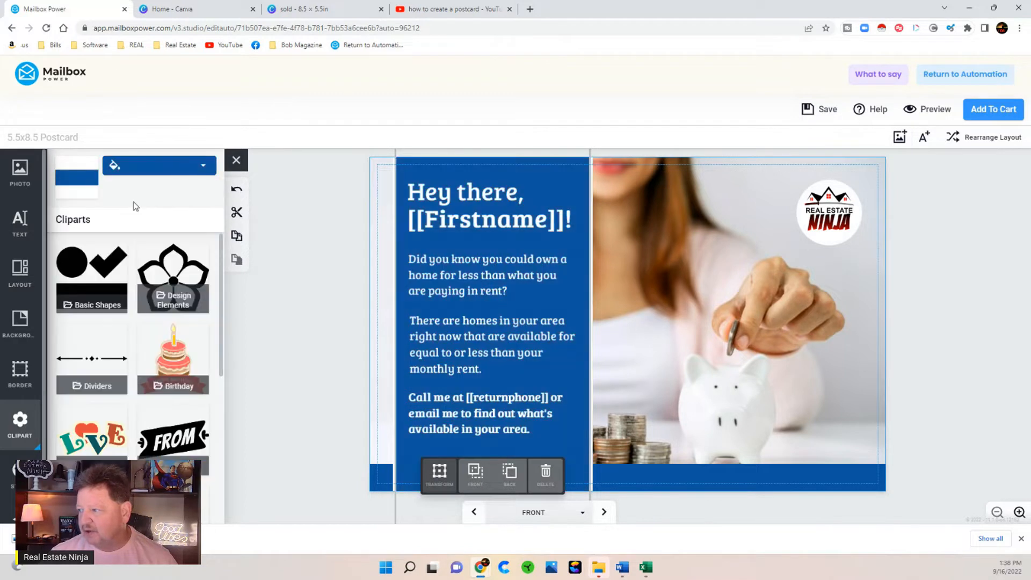
click(137, 170)
scroll(147, 344, down, 1)
scroll(147, 344, down, 2)
click(127, 400)
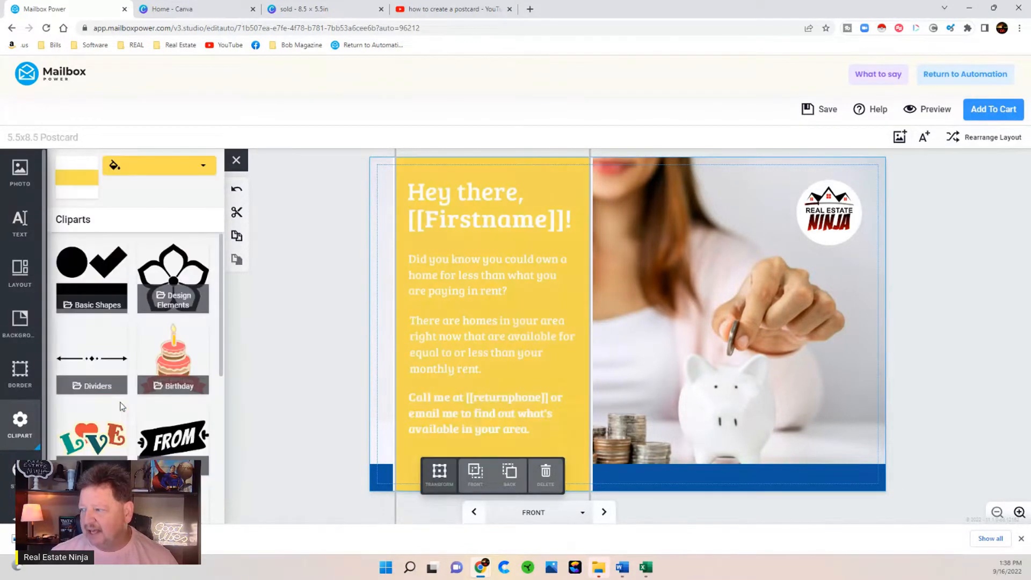
click(426, 209)
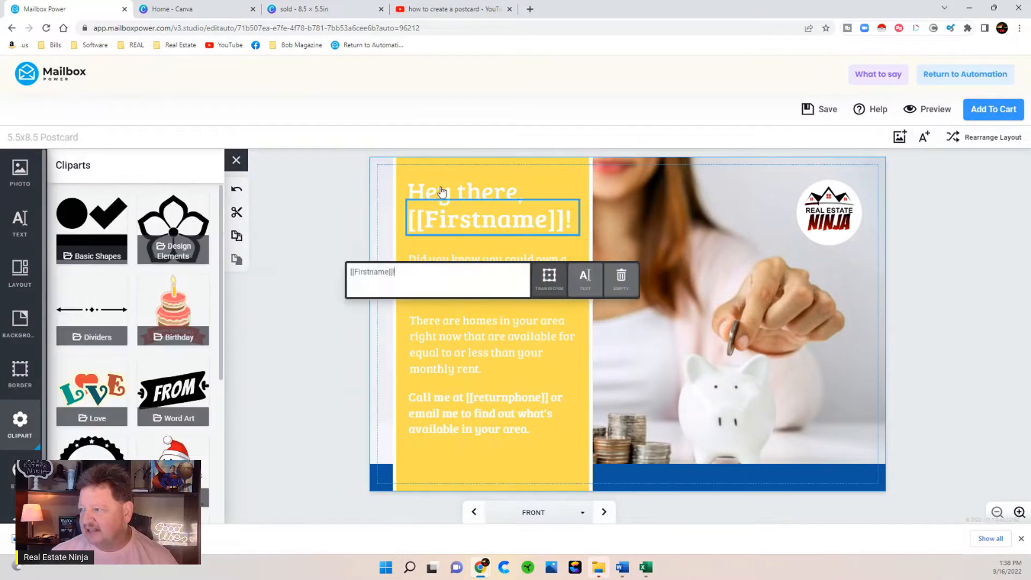
- Make the 'Hey there,' heading and '[[Firstname]]!' text black with a medium outline
click(439, 192)
click(132, 304)
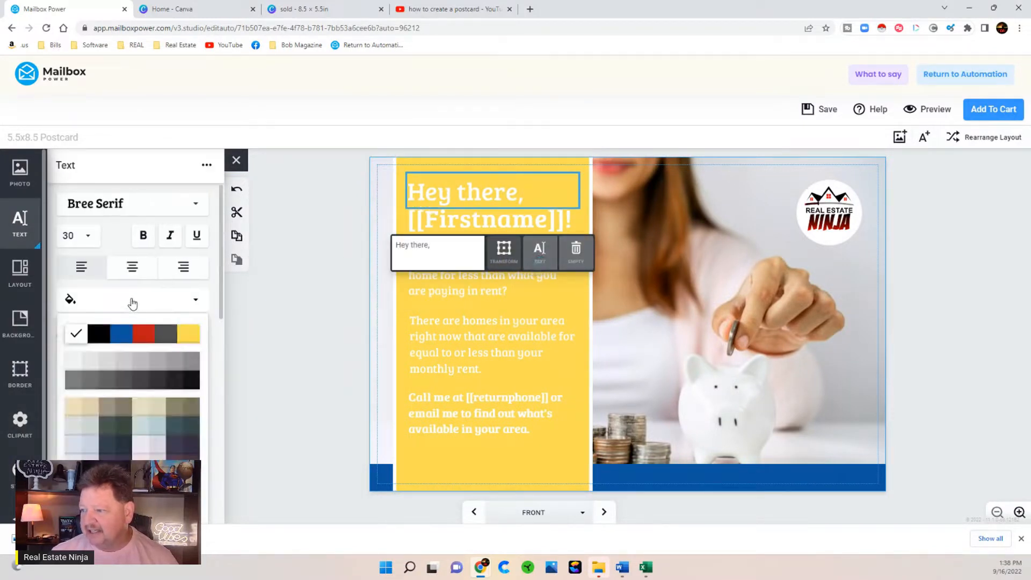
click(93, 334)
click(93, 358)
click(93, 397)
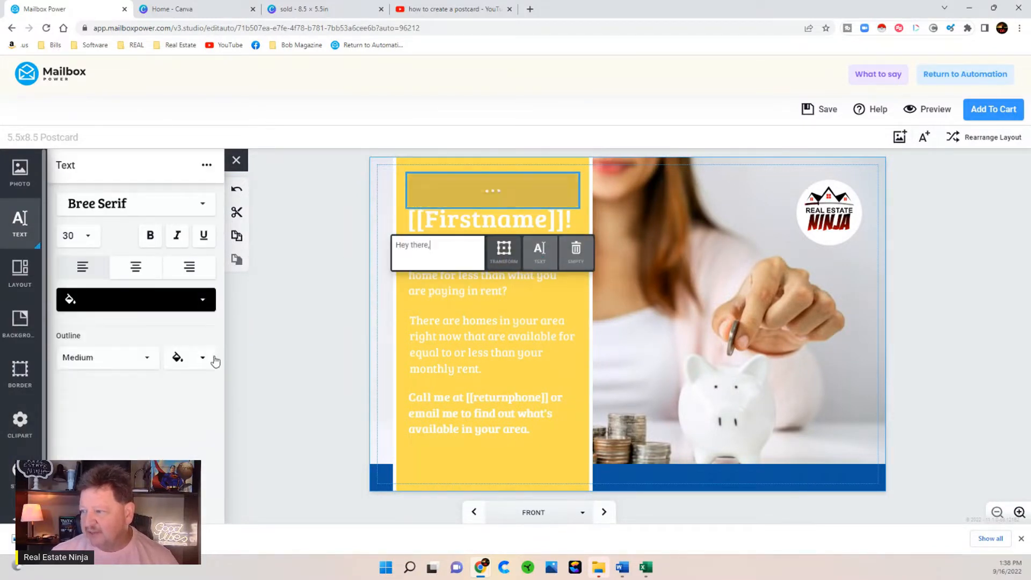
click(458, 222)
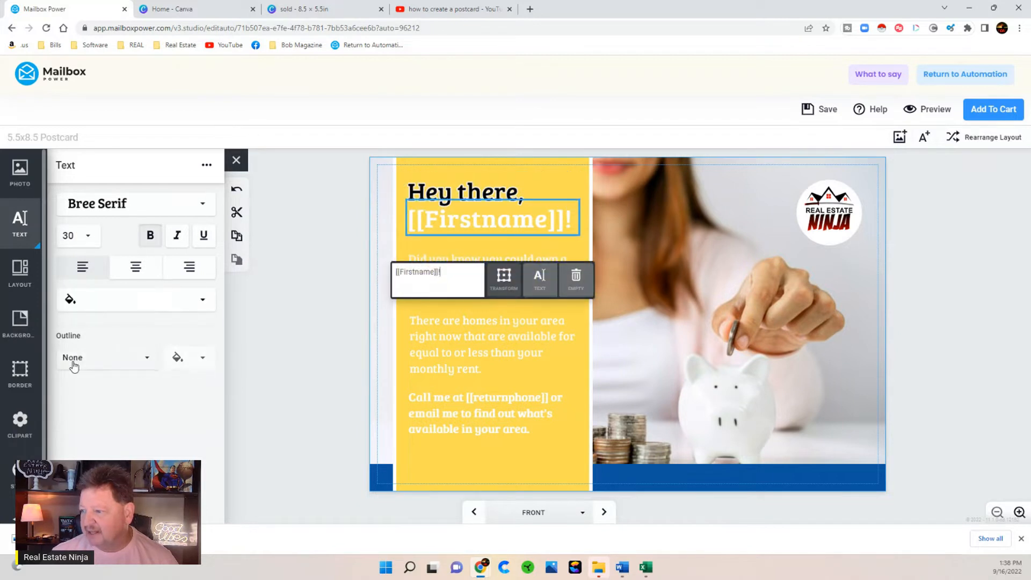
click(104, 297)
click(98, 335)
click(85, 358)
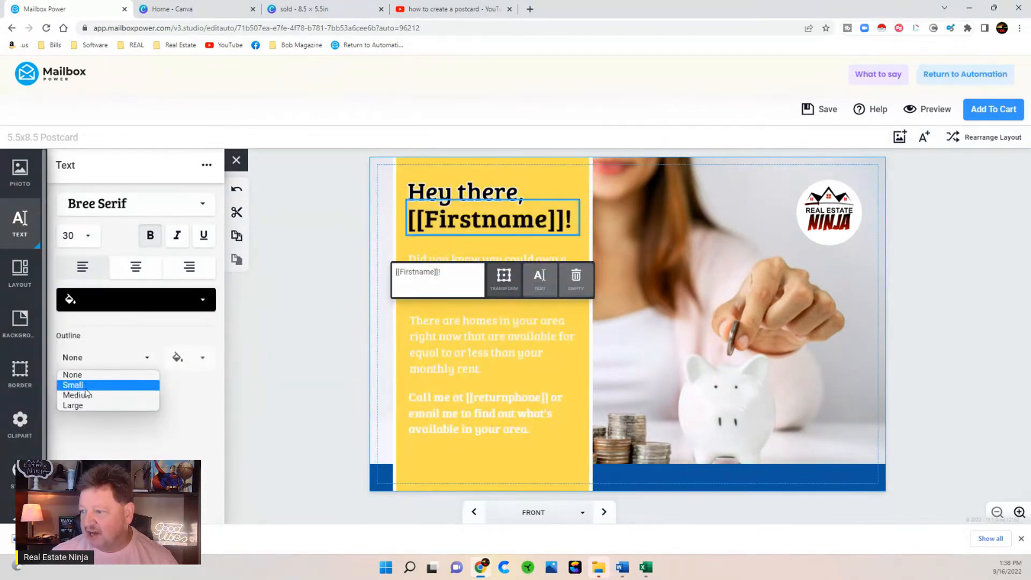
click(89, 396)
click(382, 311)
- Make the 'Did you know' and 'There are homes' paragraphs black with medium outlines
click(446, 295)
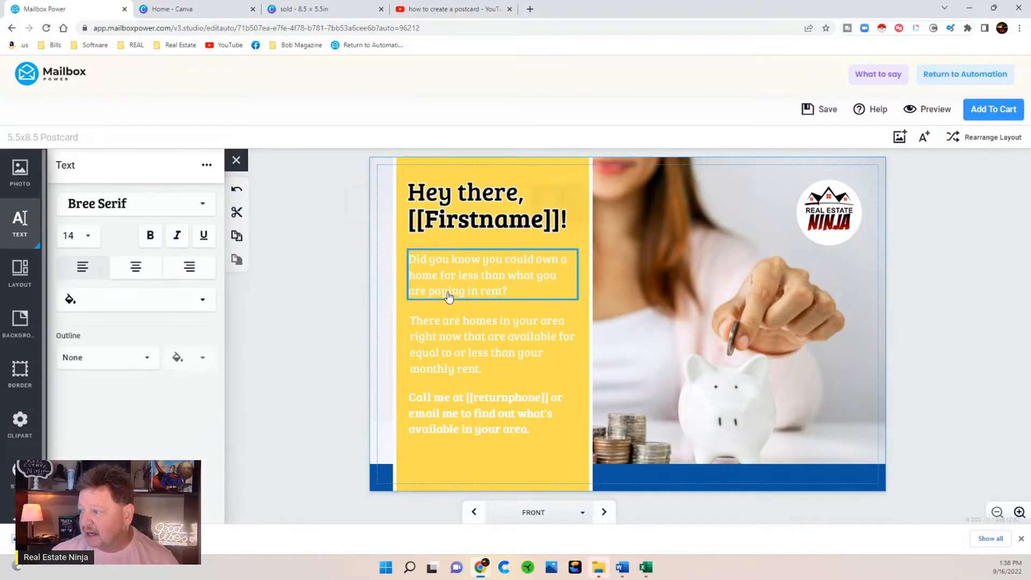
click(94, 301)
click(95, 338)
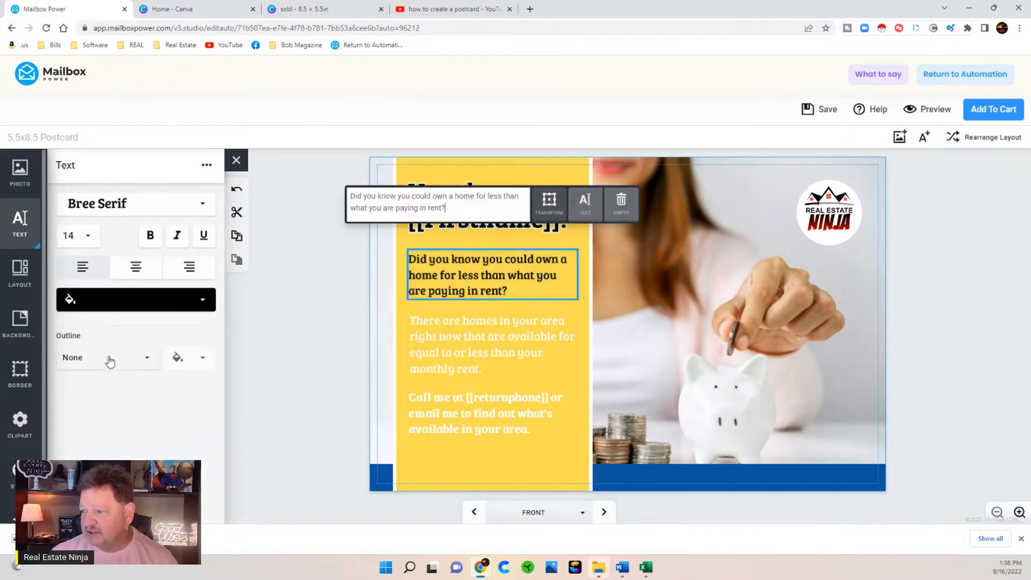
click(107, 358)
click(91, 398)
click(414, 356)
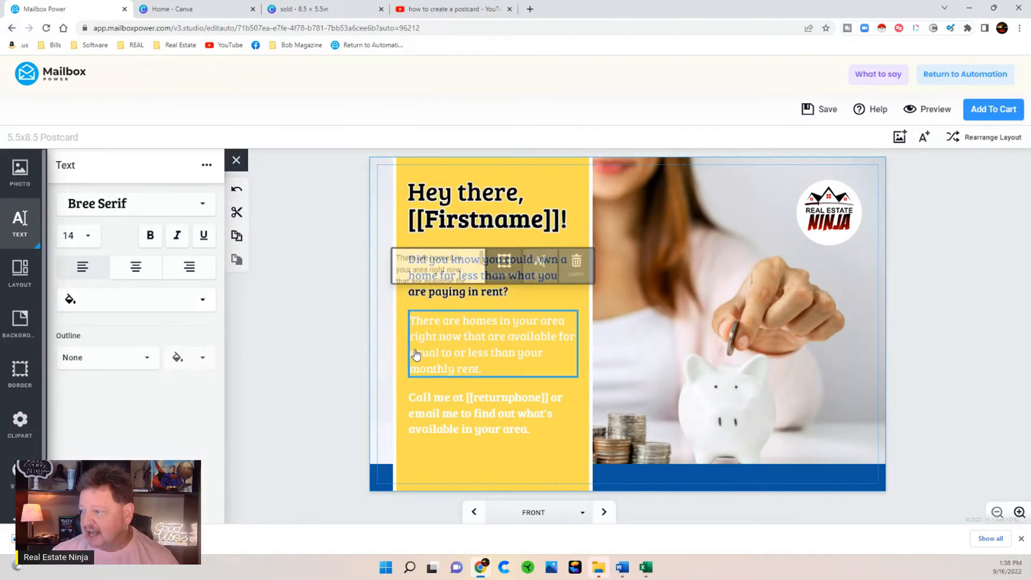
click(99, 298)
click(98, 339)
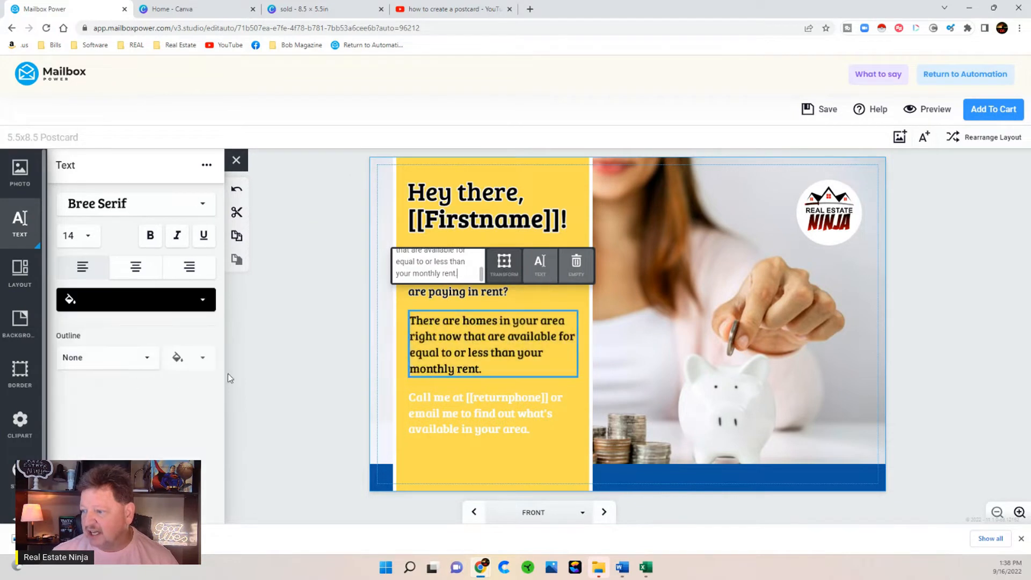
click(82, 357)
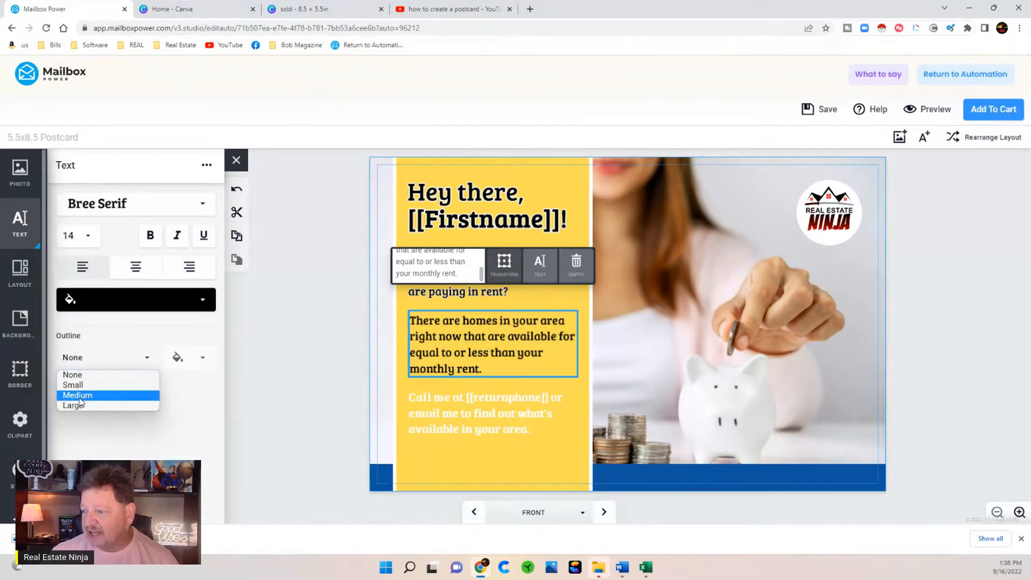
click(321, 407)
click(305, 398)
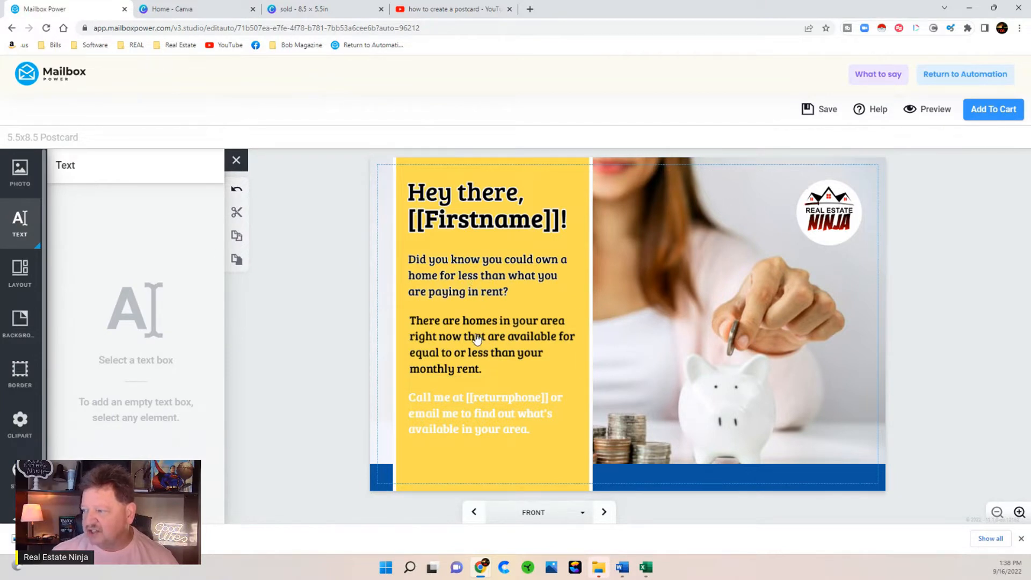
click(478, 338)
click(101, 357)
click(82, 397)
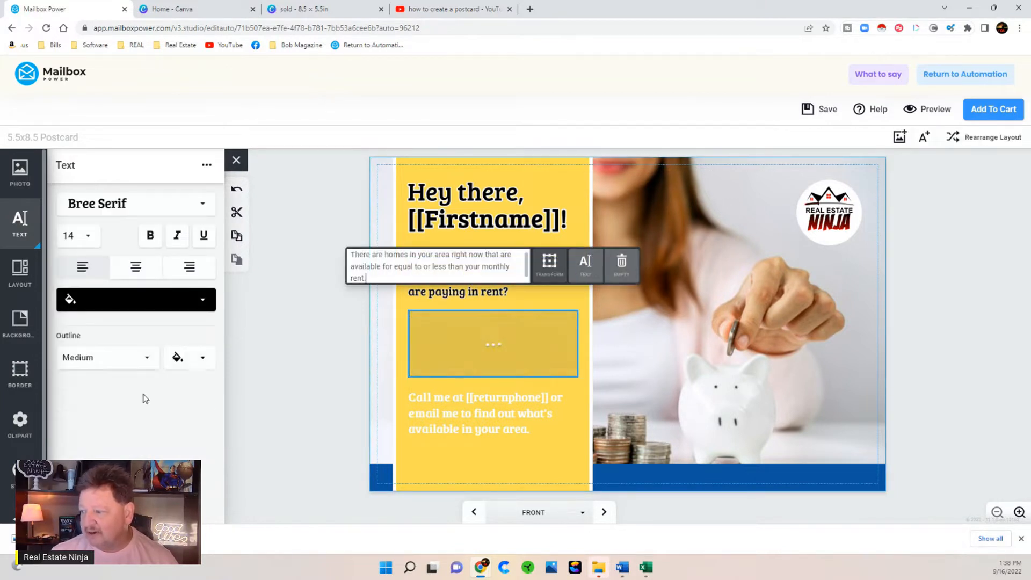
- Give the 'Call me at' paragraph a medium outline and black text, then check both sides
click(438, 424)
click(102, 364)
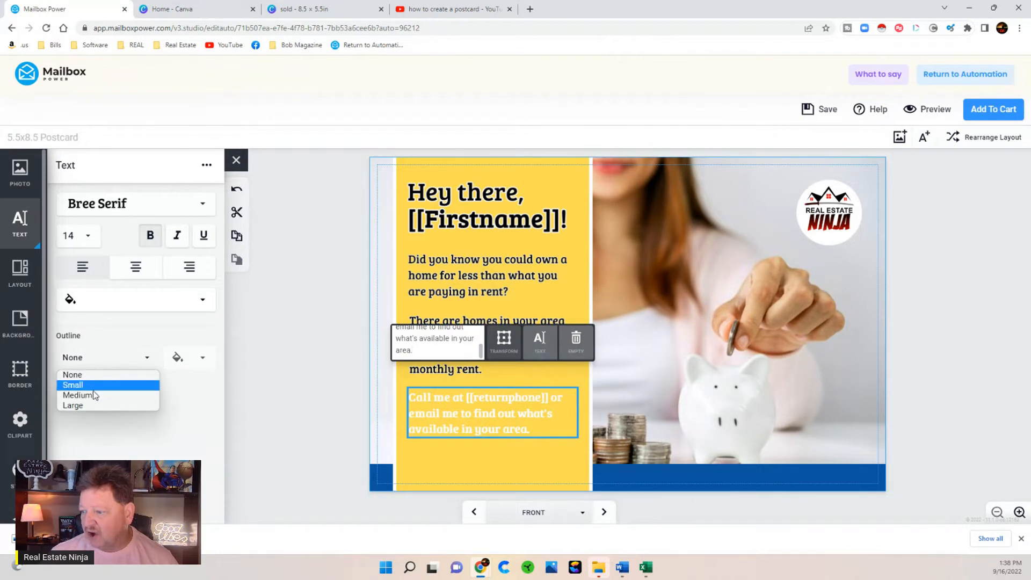
click(96, 395)
click(306, 429)
click(473, 412)
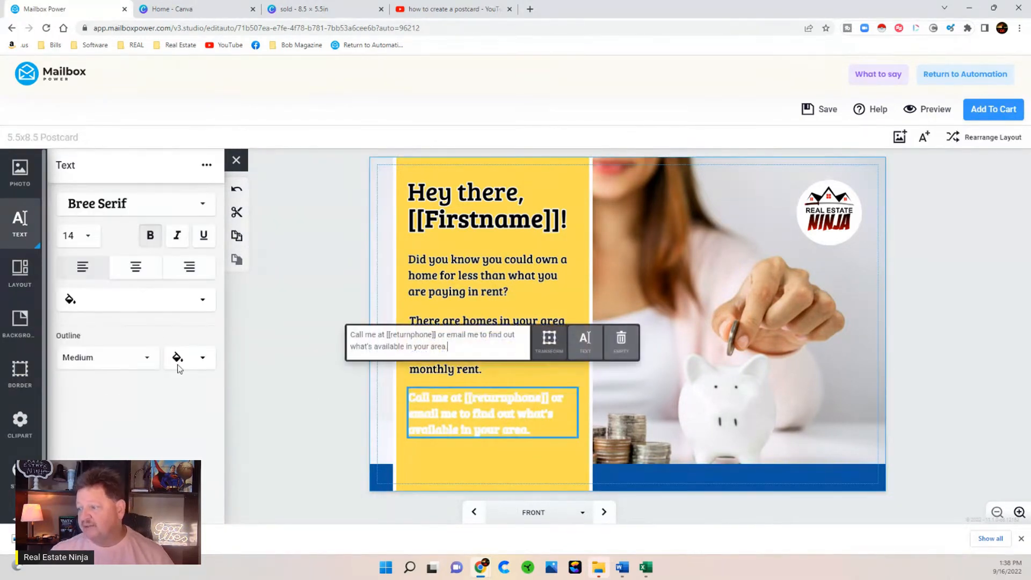
click(92, 299)
click(102, 333)
click(271, 407)
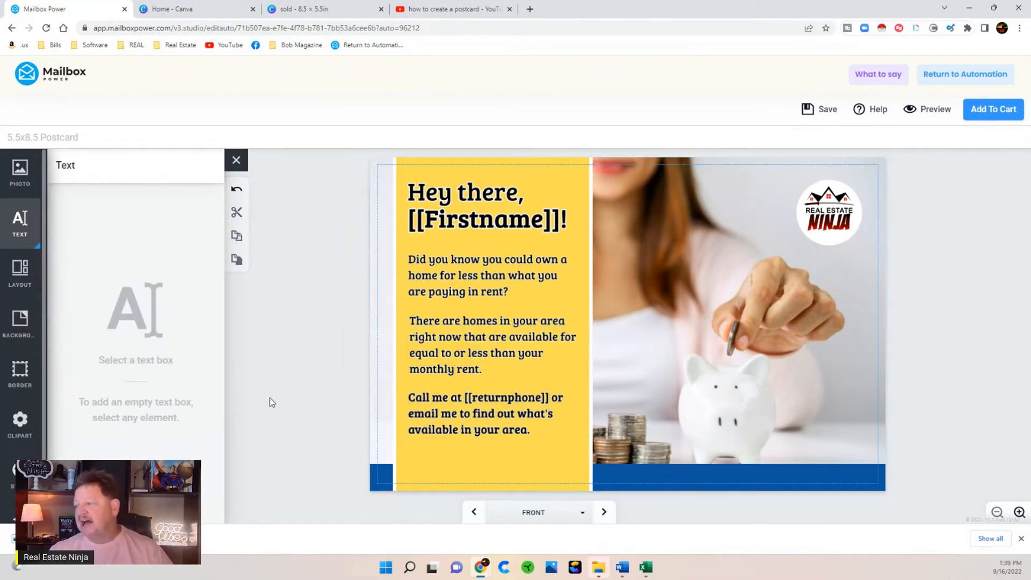
click(605, 512)
click(474, 512)
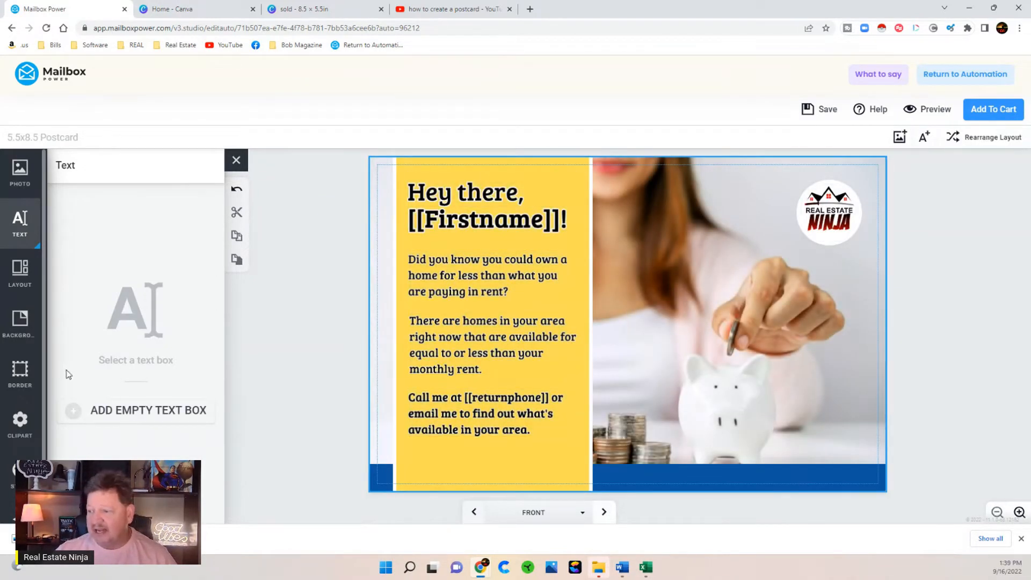
- Add a text box over the piggy bank reading "Fire Your / Landlord" on two lines
click(139, 418)
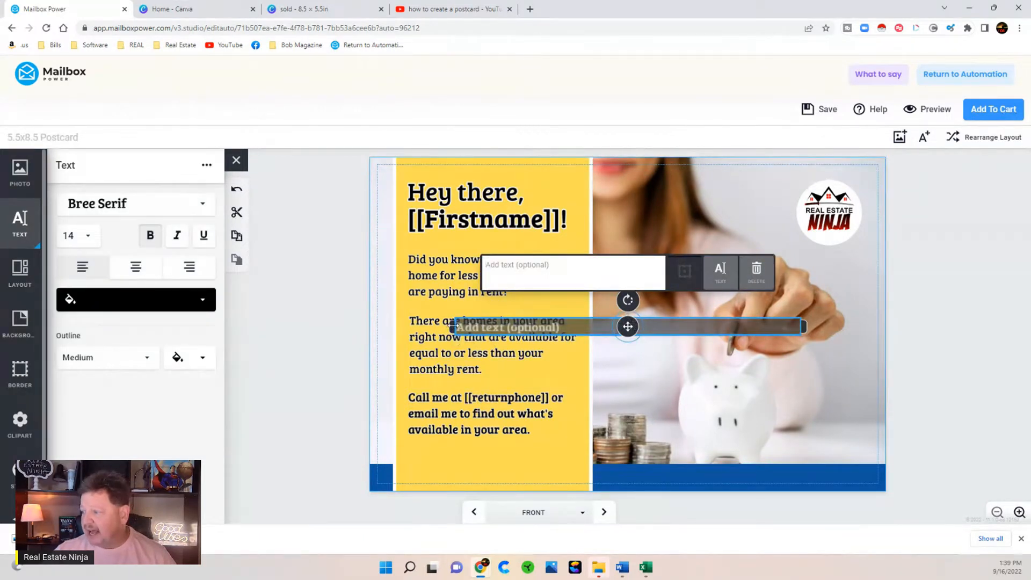
drag(454, 326, 590, 326)
drag(693, 326, 756, 379)
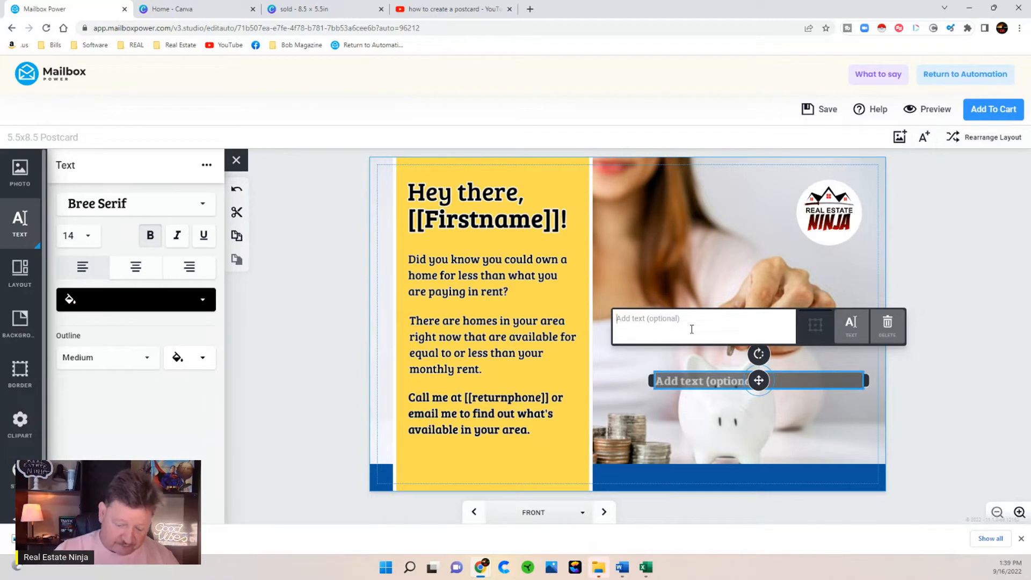
text("Fire)
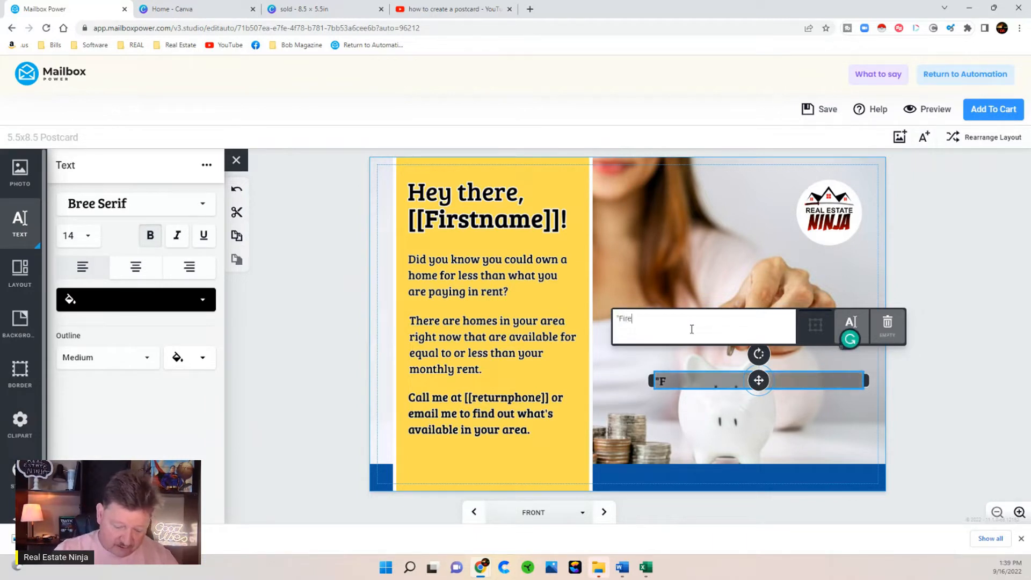
text( Your)
key(Return)
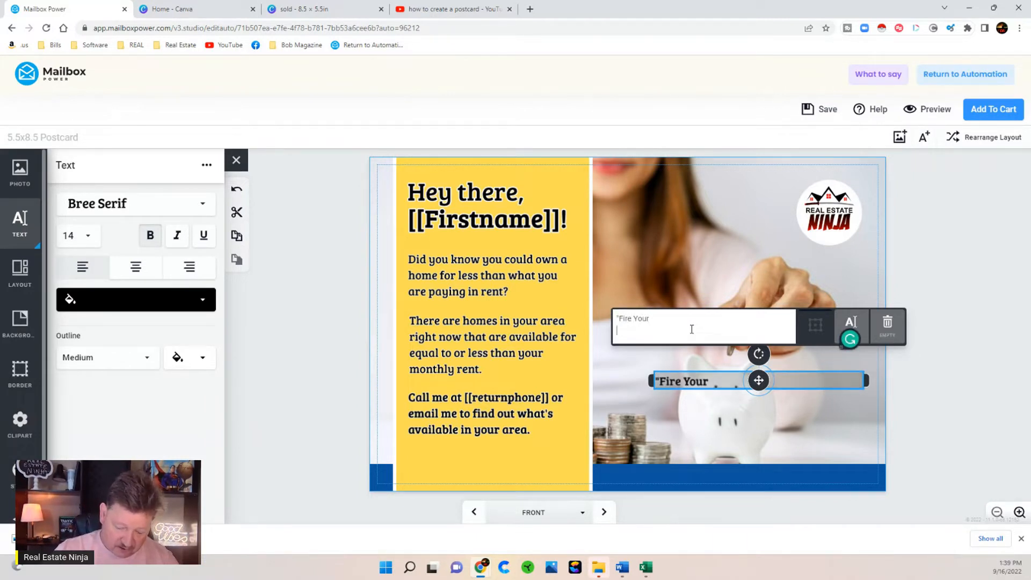
text(Landlo)
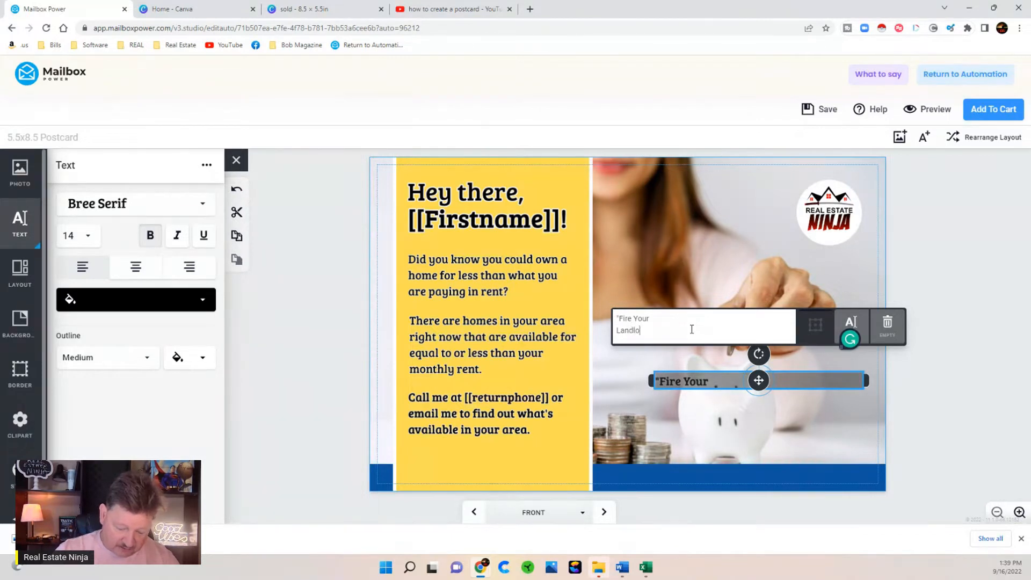
text(rd")
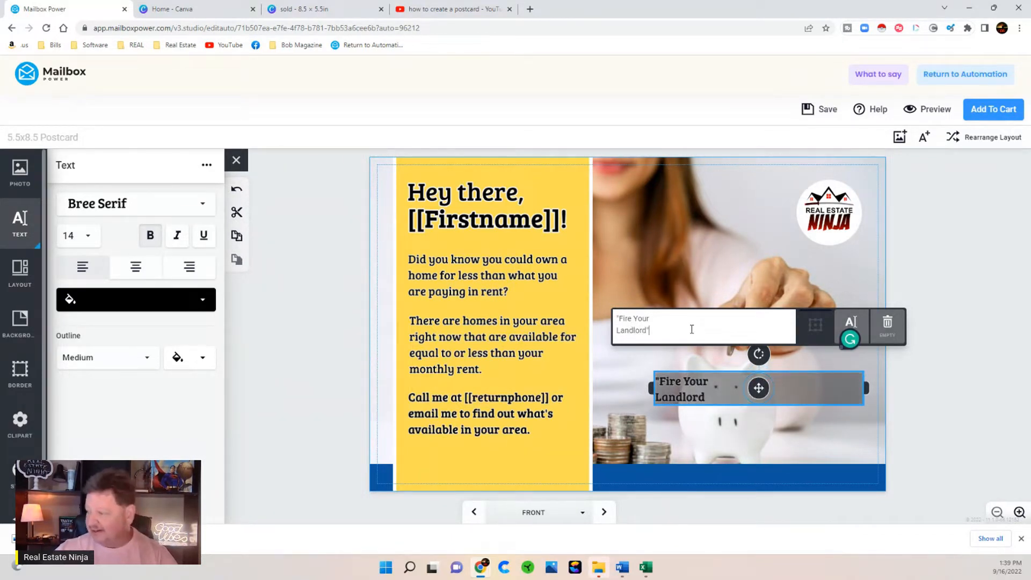
- Style the caption at size 34, red and centred, and nudge it up-left on the photo
click(77, 236)
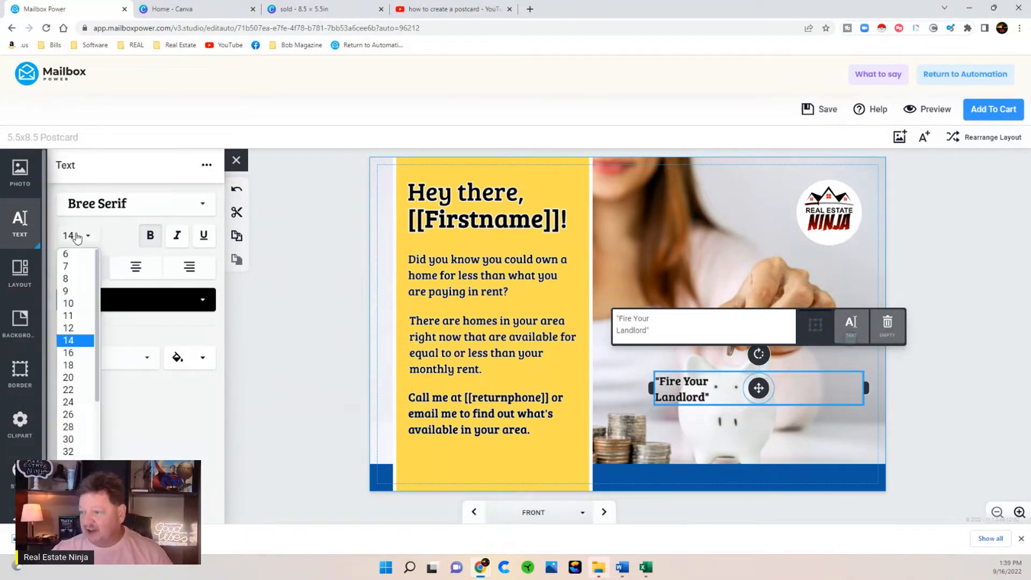
scroll(76, 429, down, 1)
click(69, 452)
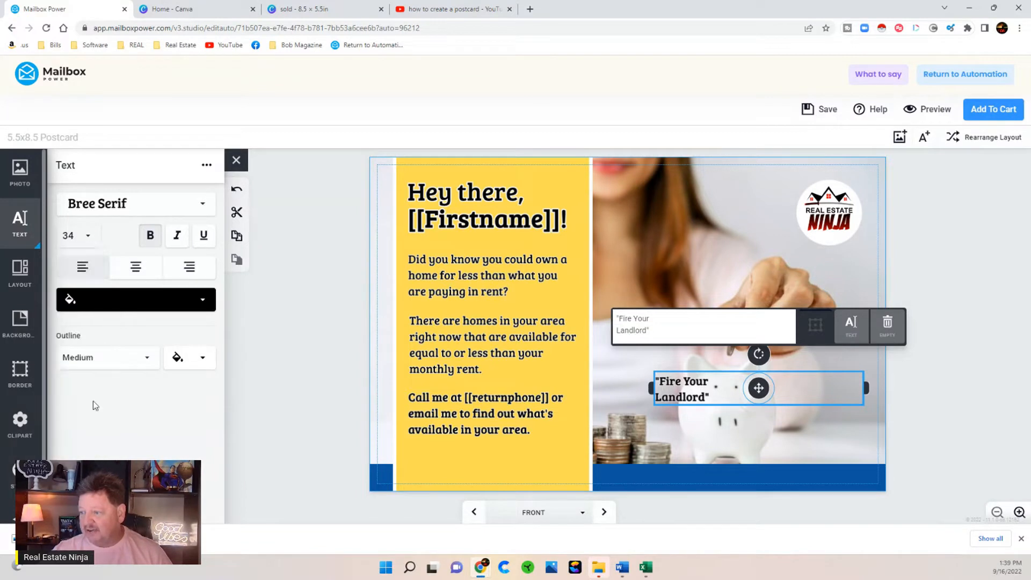
click(107, 303)
click(141, 338)
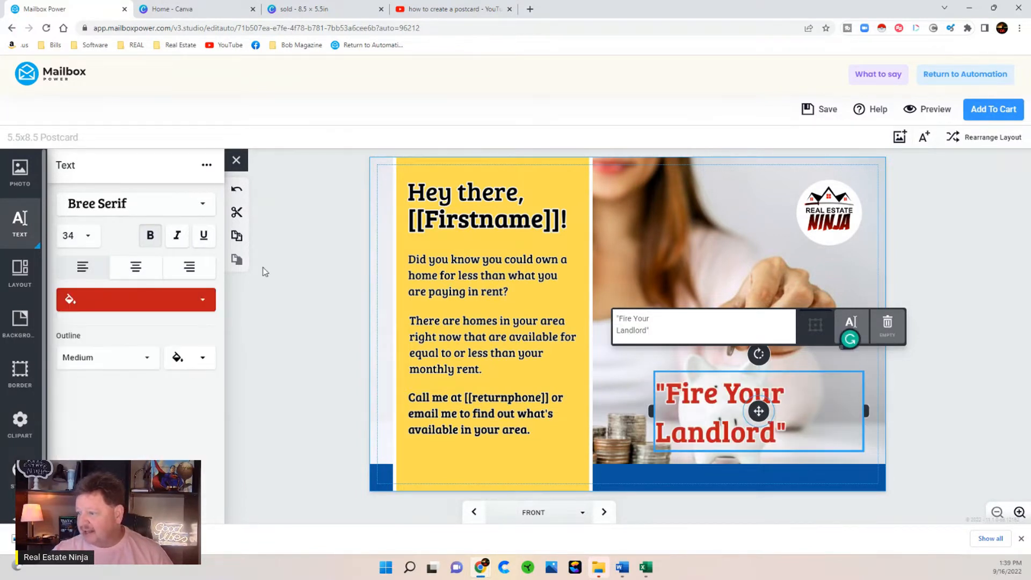
click(135, 266)
click(321, 430)
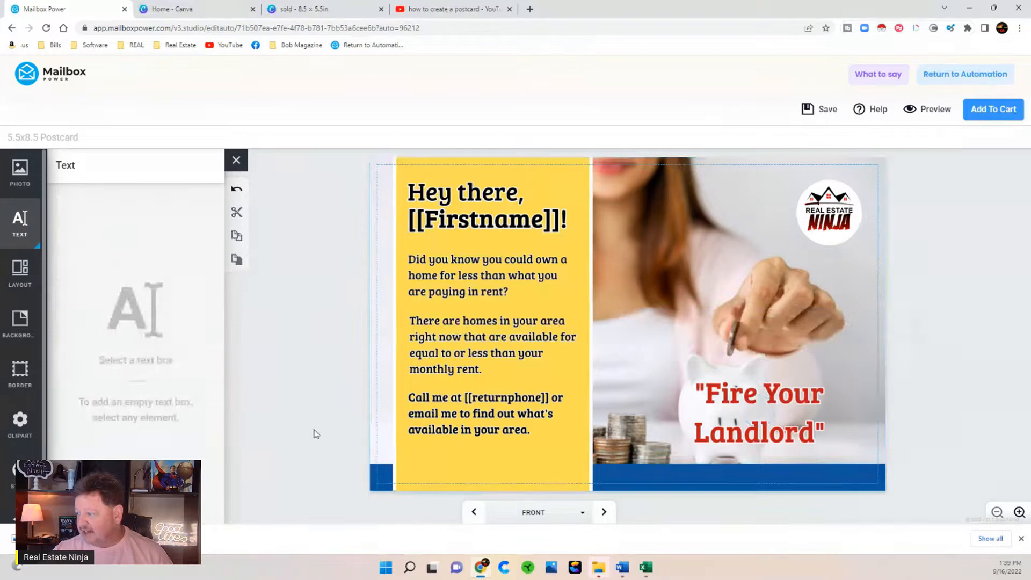
click(723, 422)
drag(758, 415, 741, 375)
- Switch to the back side and browse the Merge Fields list under What to Say
click(282, 445)
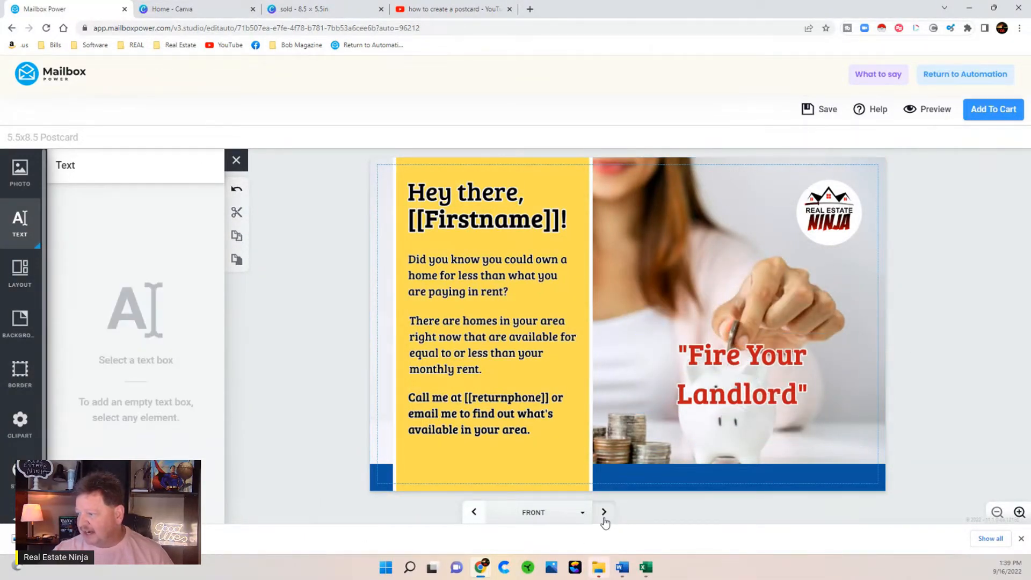
click(603, 512)
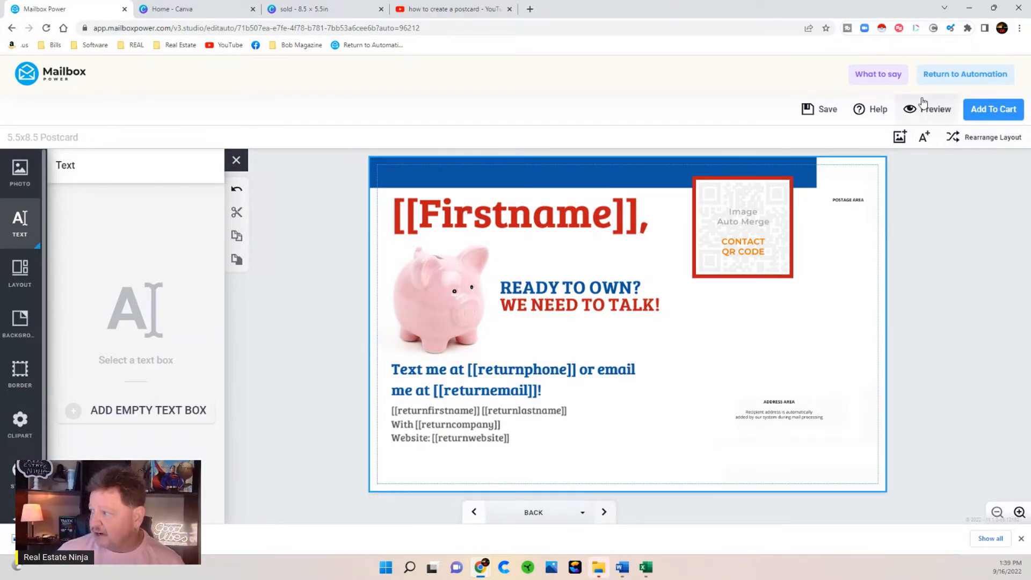
click(884, 74)
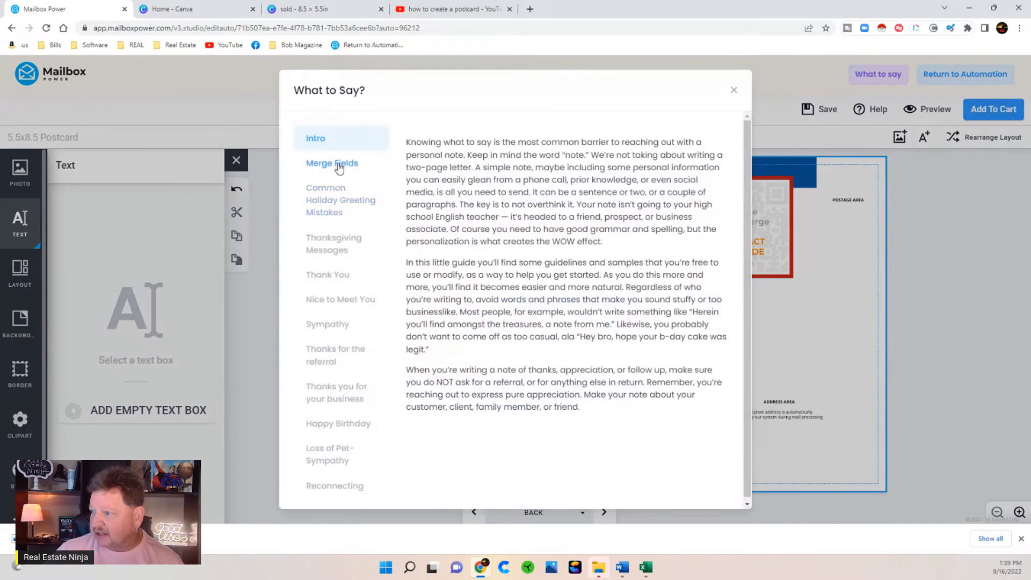
click(338, 162)
scroll(528, 282, down, 7)
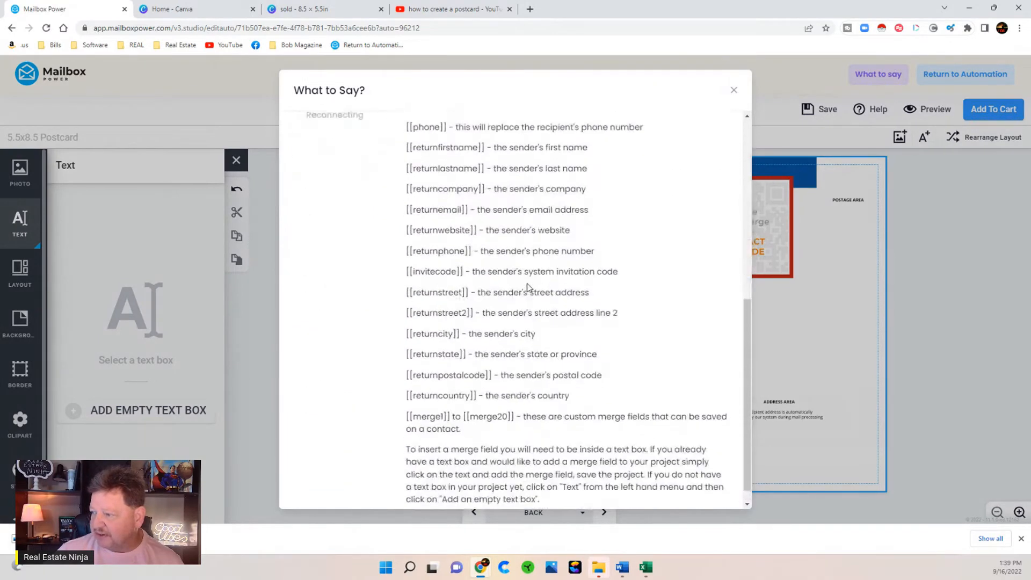
scroll(716, 127, up, 7)
click(733, 92)
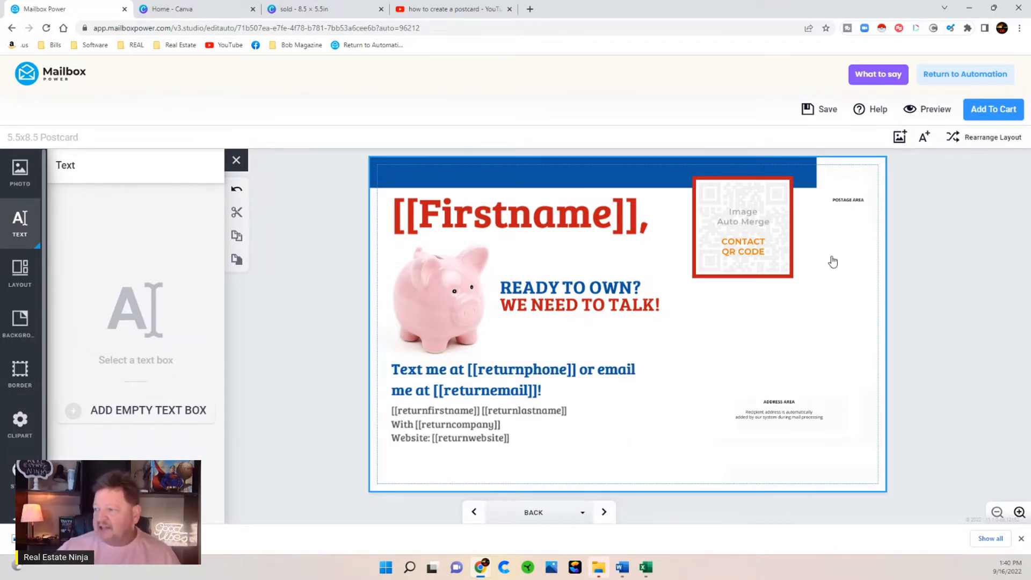
- Upload the QR code image into the back's CONTACT QR CODE spot, then preview the postcard
click(454, 302)
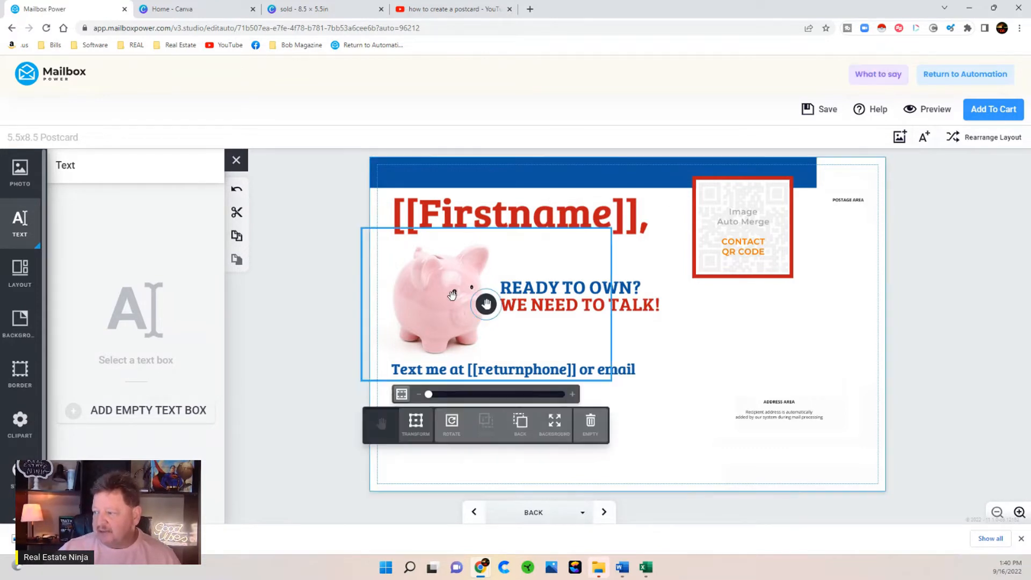
click(305, 309)
click(597, 294)
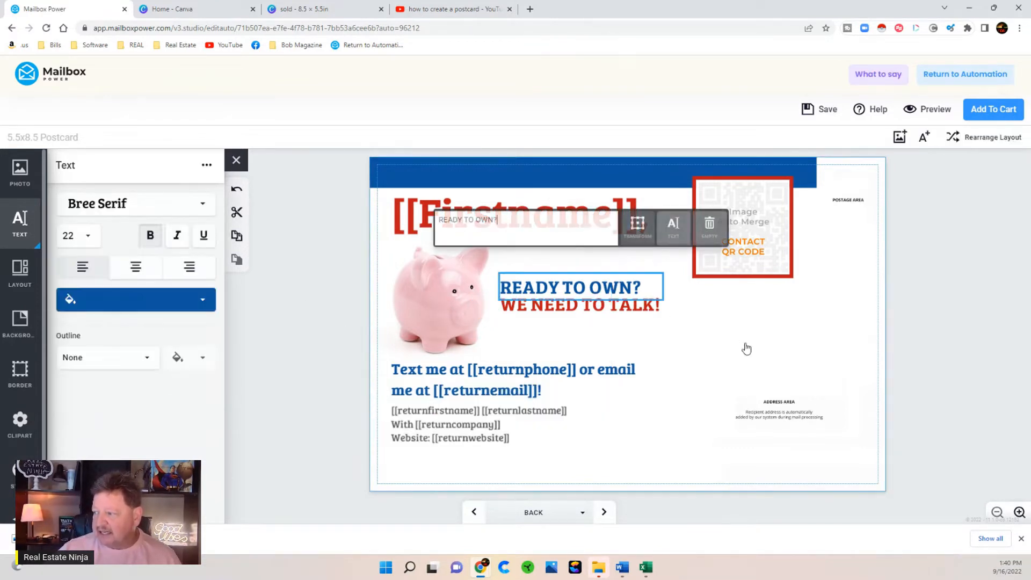
click(313, 365)
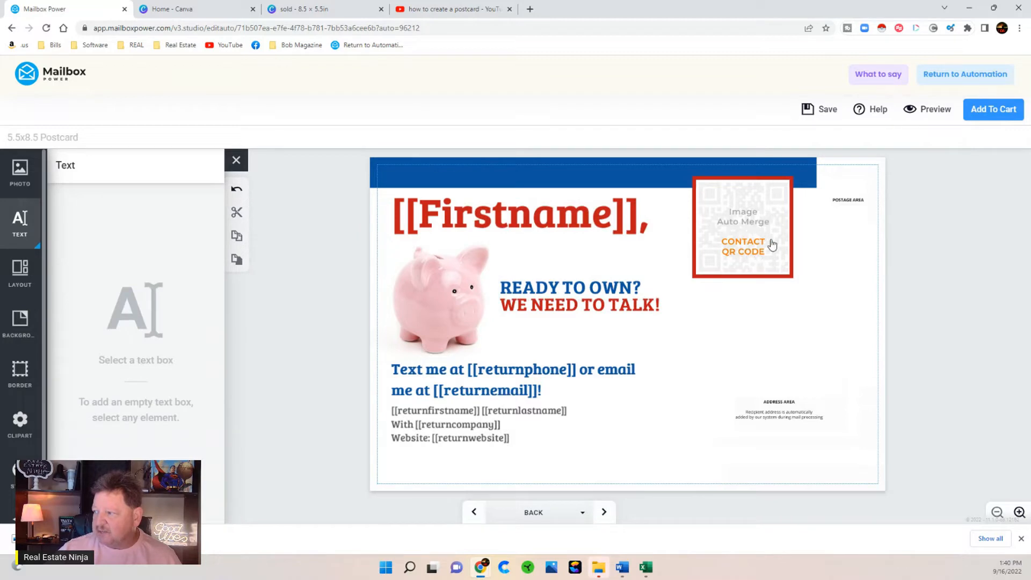
click(22, 179)
click(120, 169)
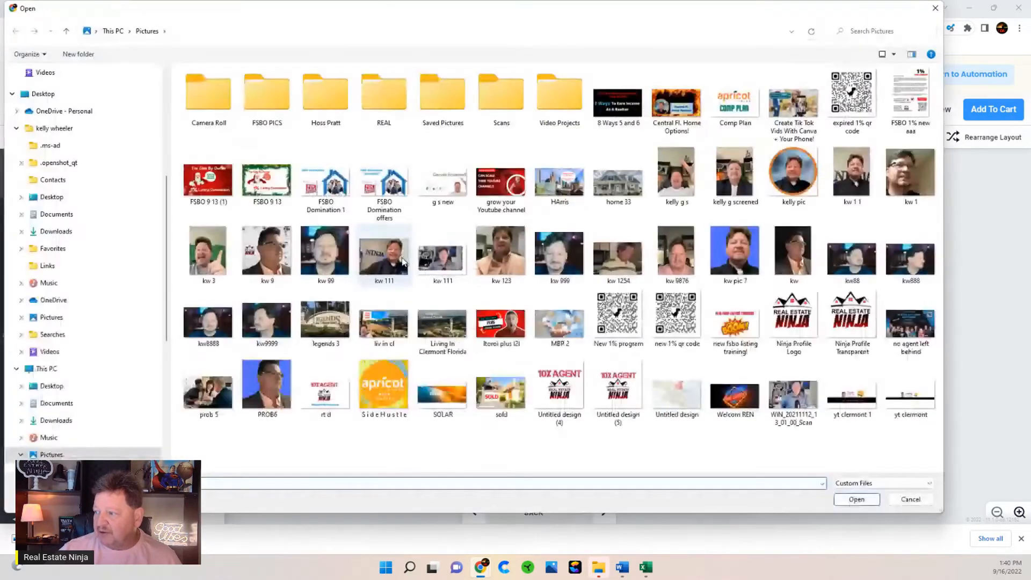
double_click(618, 318)
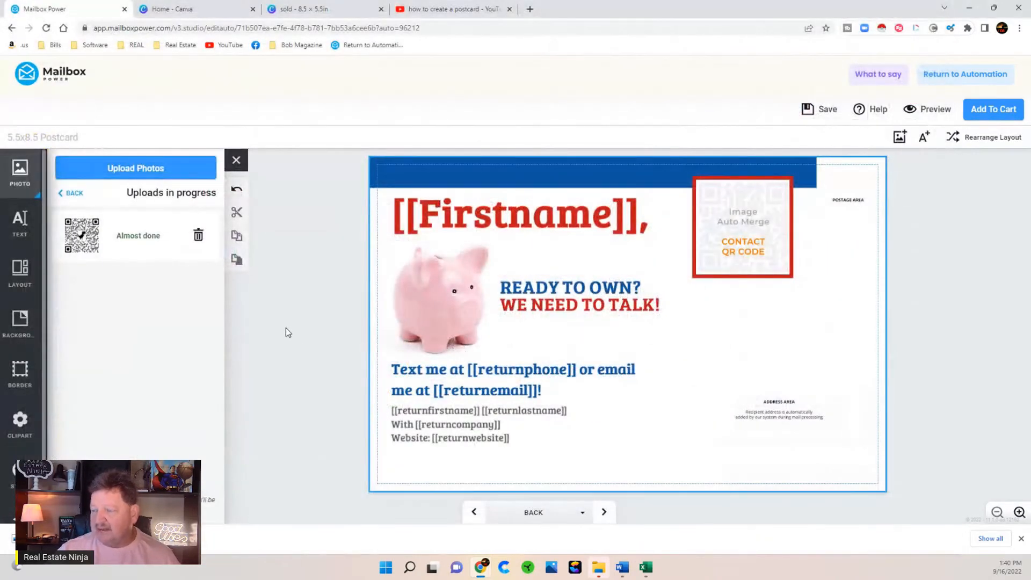
drag(190, 285, 706, 272)
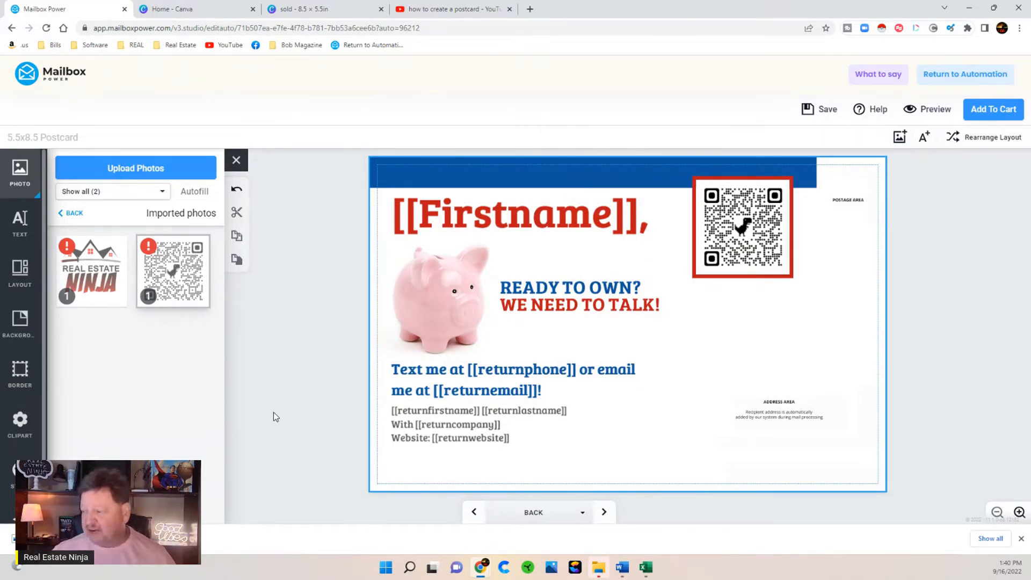
click(918, 109)
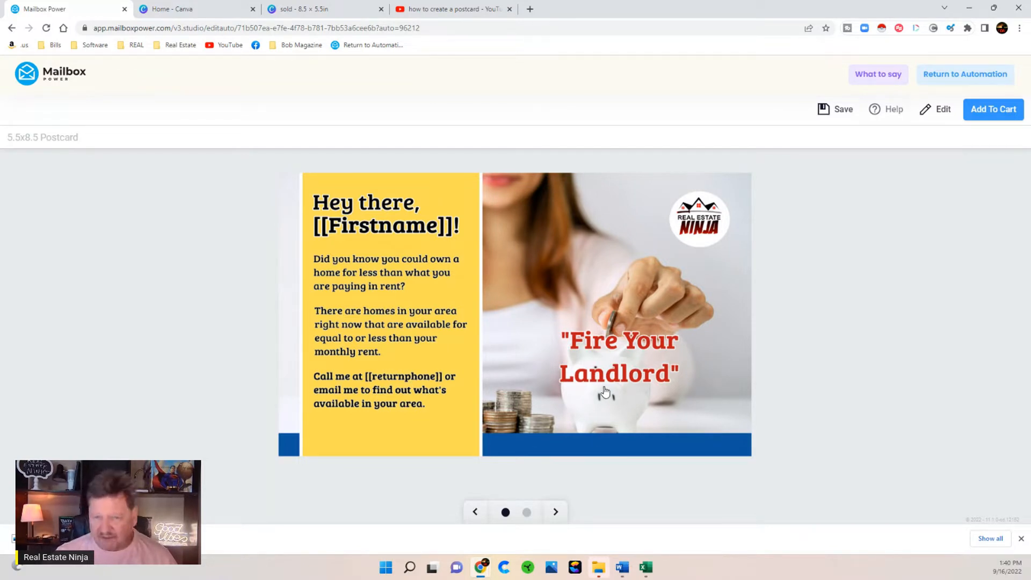
- Preview the back side, save the postcard, and return to the buyer test automation
click(555, 512)
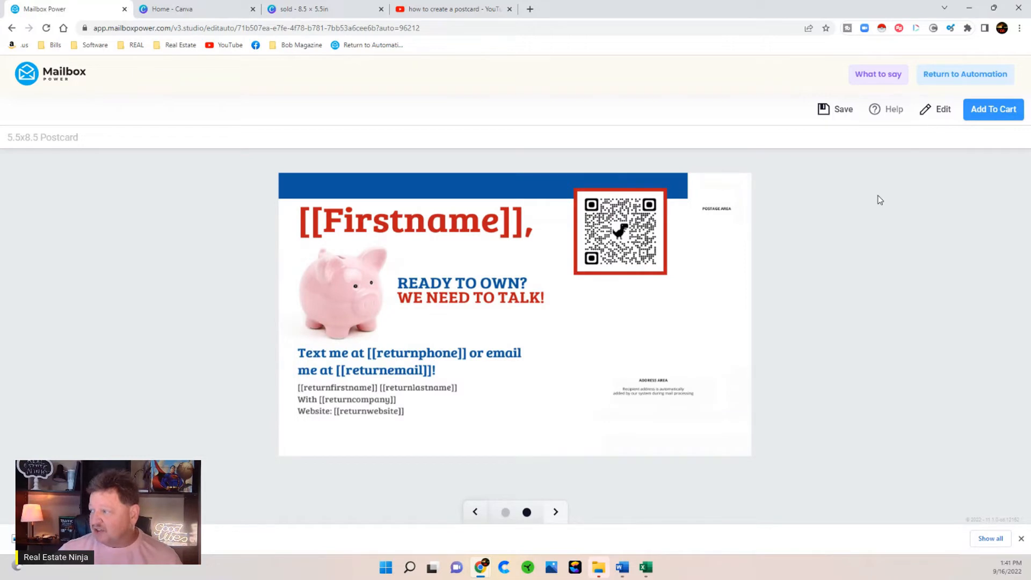
click(842, 110)
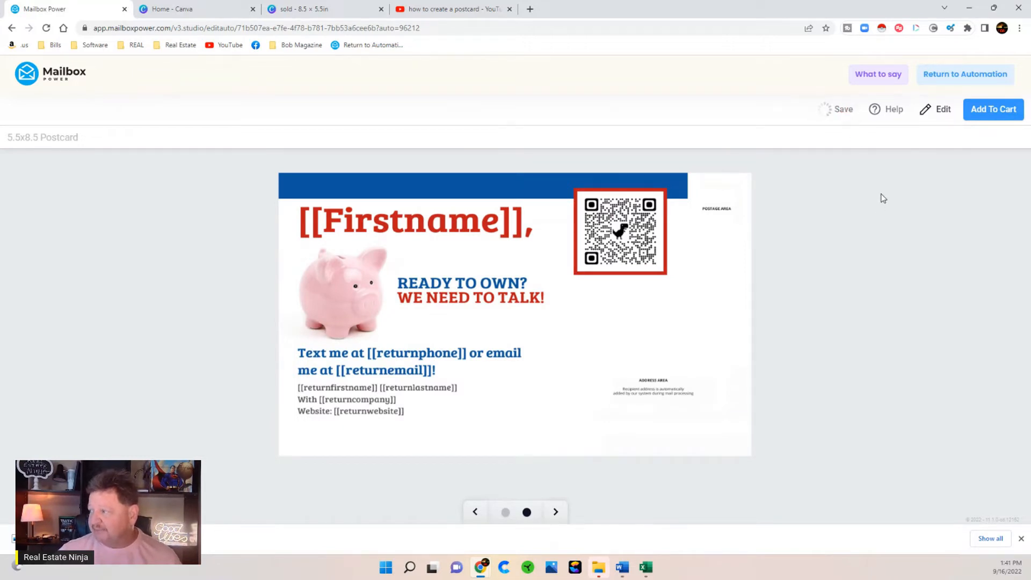
click(949, 76)
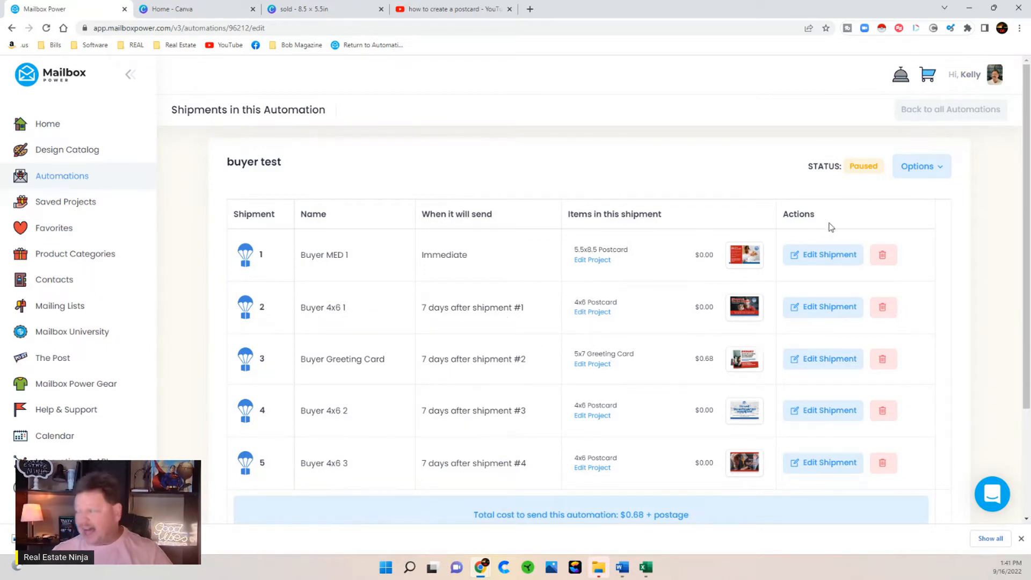
- Go back to all automations, open Saved Projects, and choose Create New > New Project
click(923, 109)
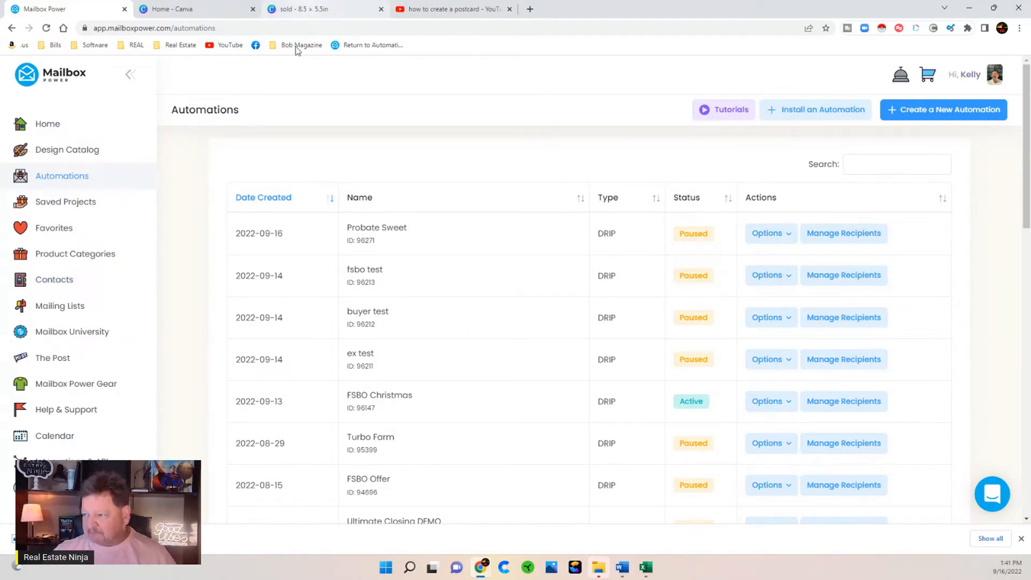
click(65, 202)
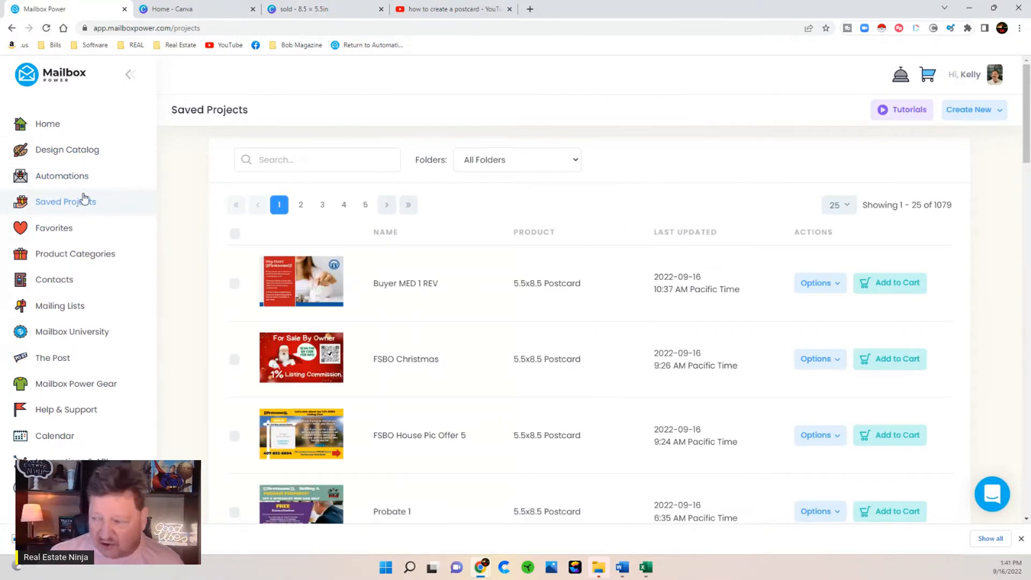
click(974, 110)
click(980, 140)
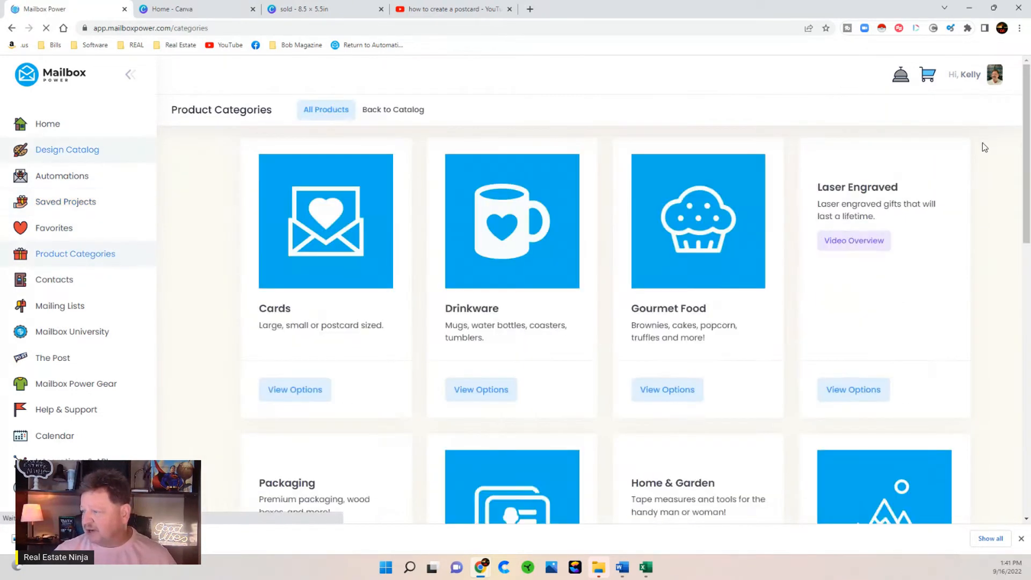
- Pick the 5.5x8.5 Postcard under Cards, choose Design Your Own, and name it 'test Card'
click(292, 423)
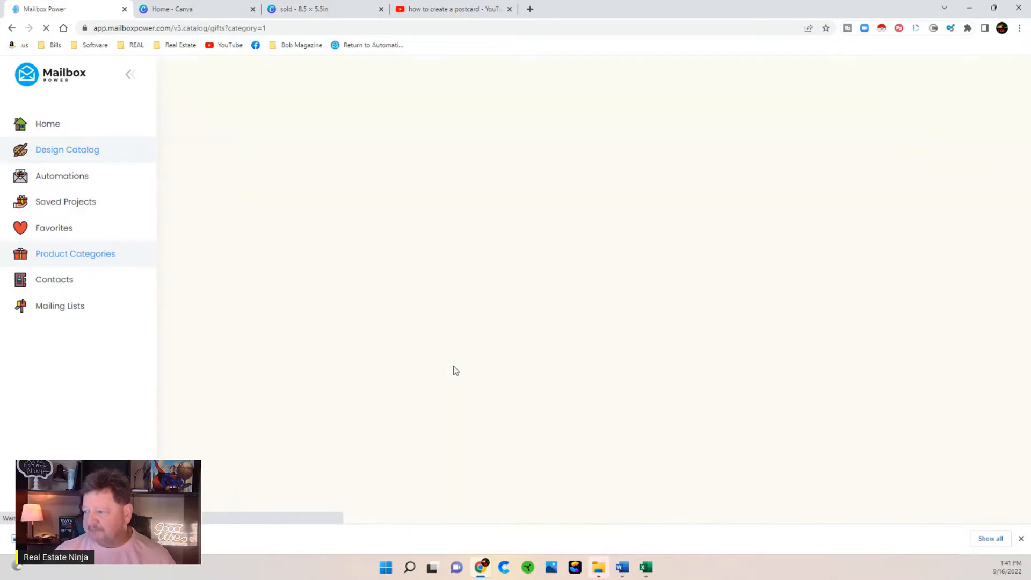
scroll(409, 369, down, 5)
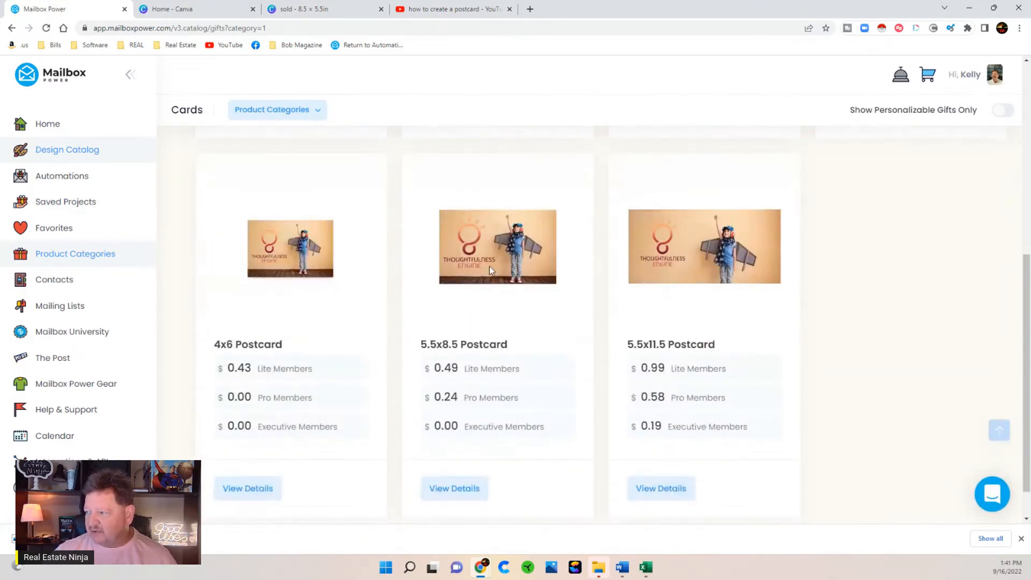
click(454, 489)
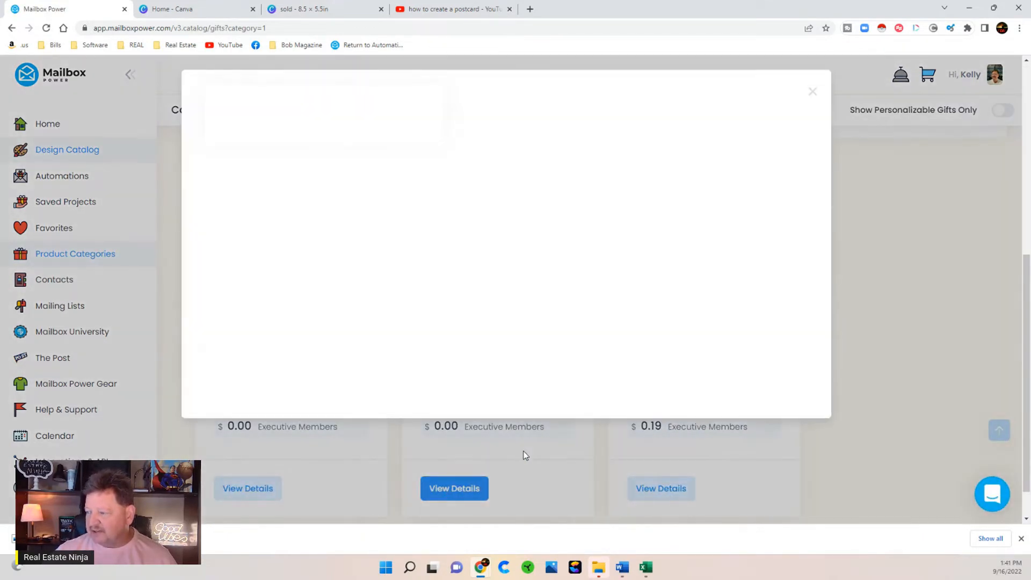
click(512, 193)
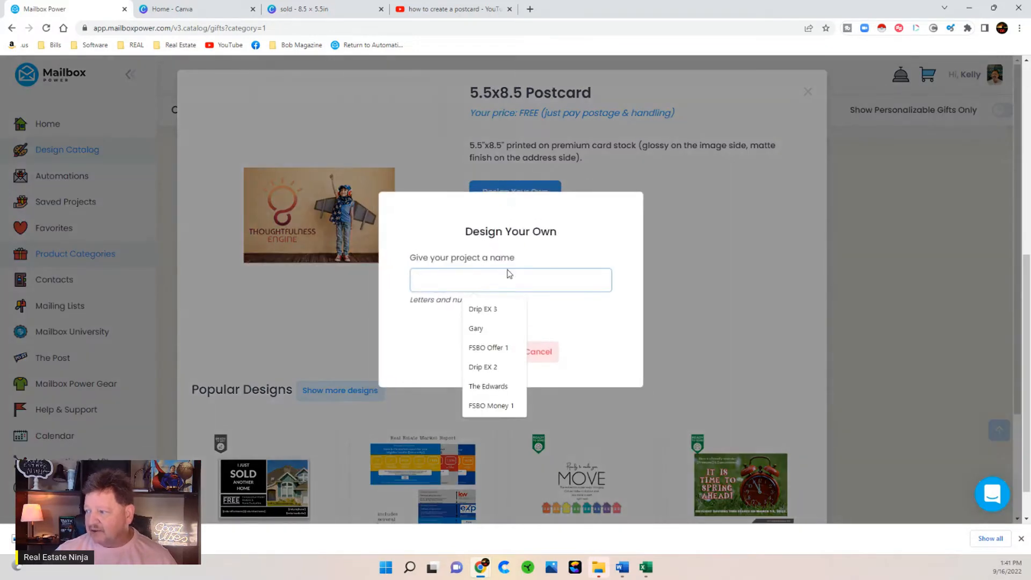
text(tes)
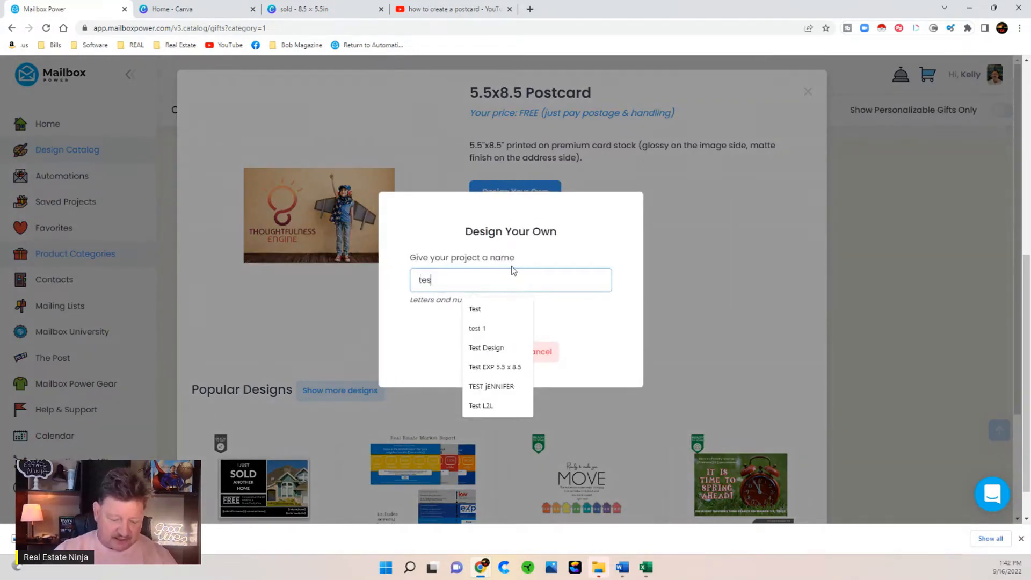
text(t Card)
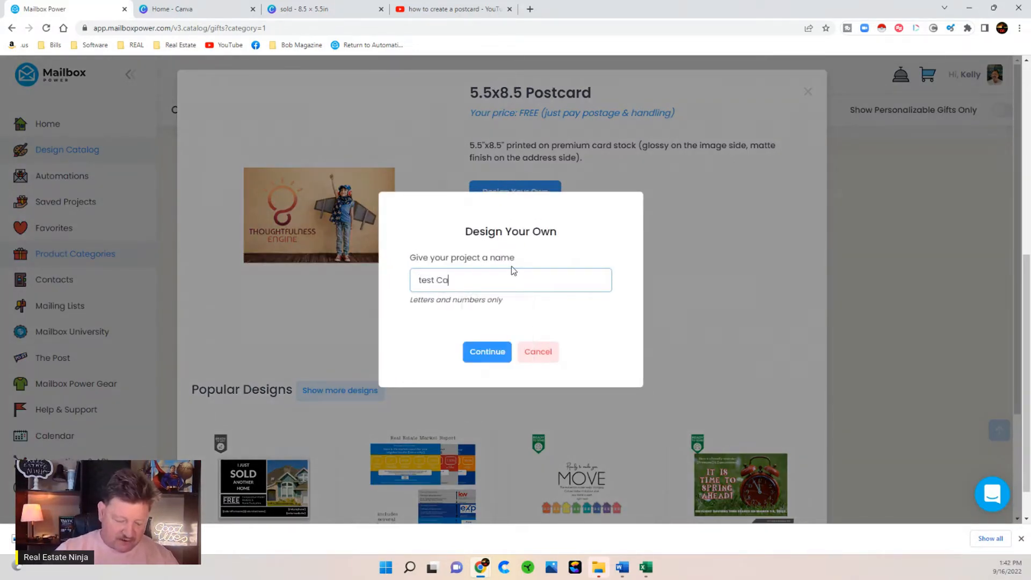
click(484, 353)
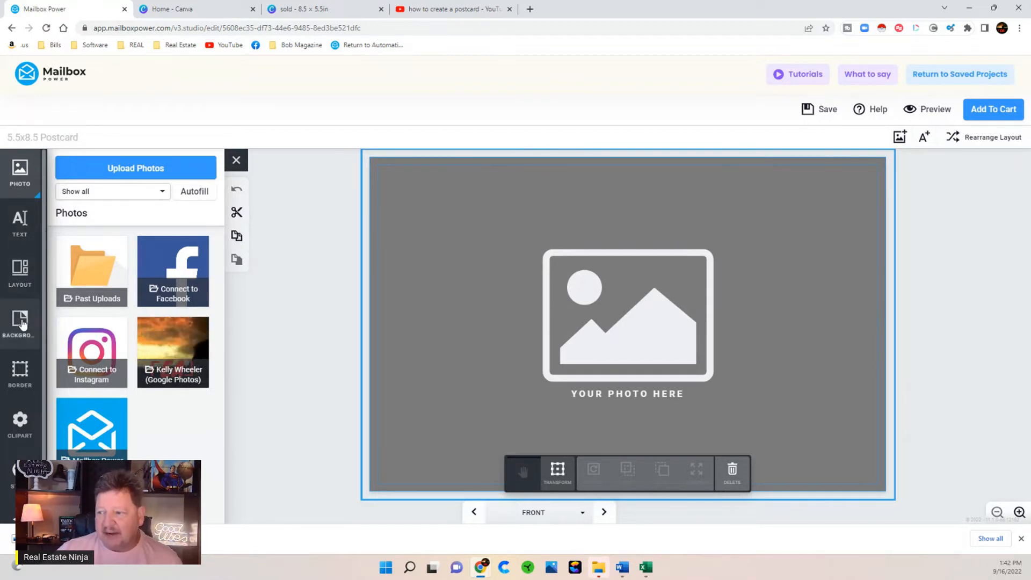
- Browse the clipart collection, deselect the photo frame, and switch to the Canva home page
click(20, 421)
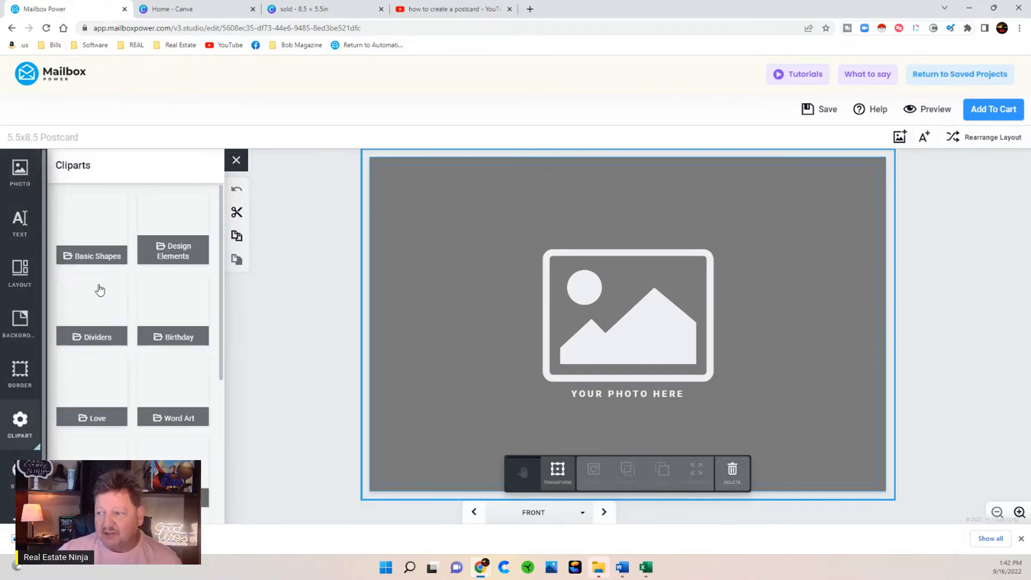
click(274, 206)
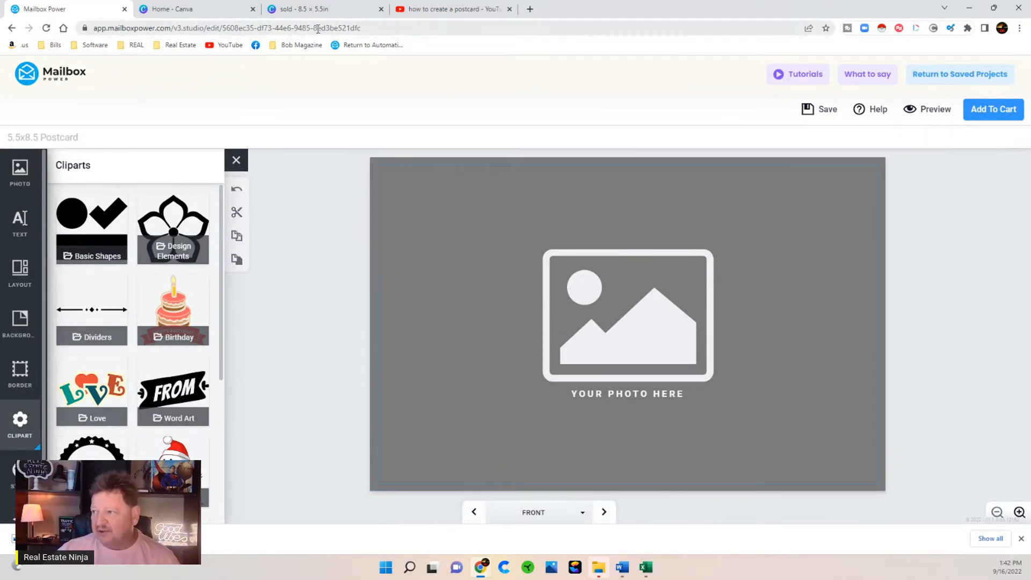
click(217, 9)
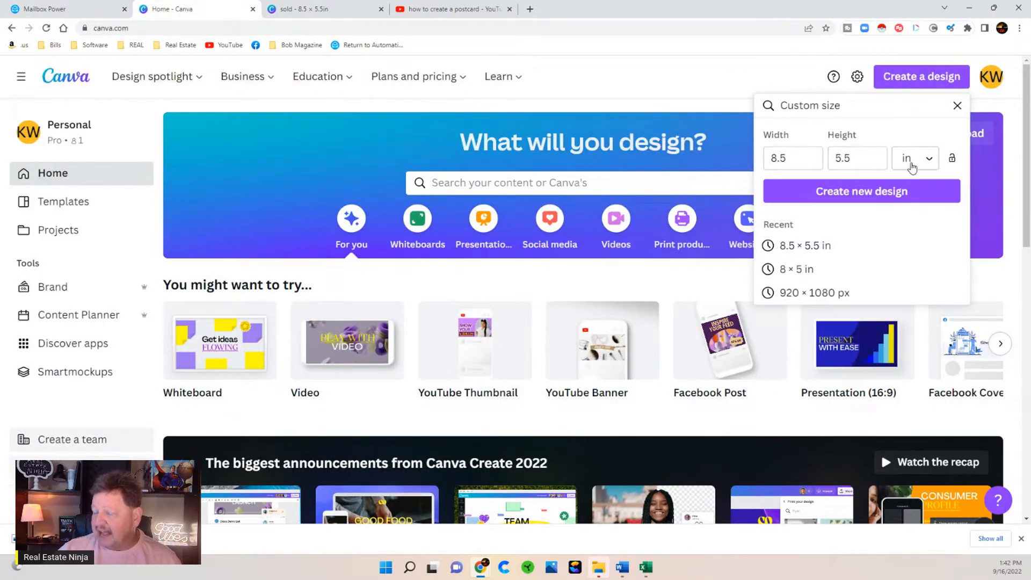
- View the 'sold - 8.5 × 5.5in' Canva design, then return to the Mailbox Power editor
click(322, 9)
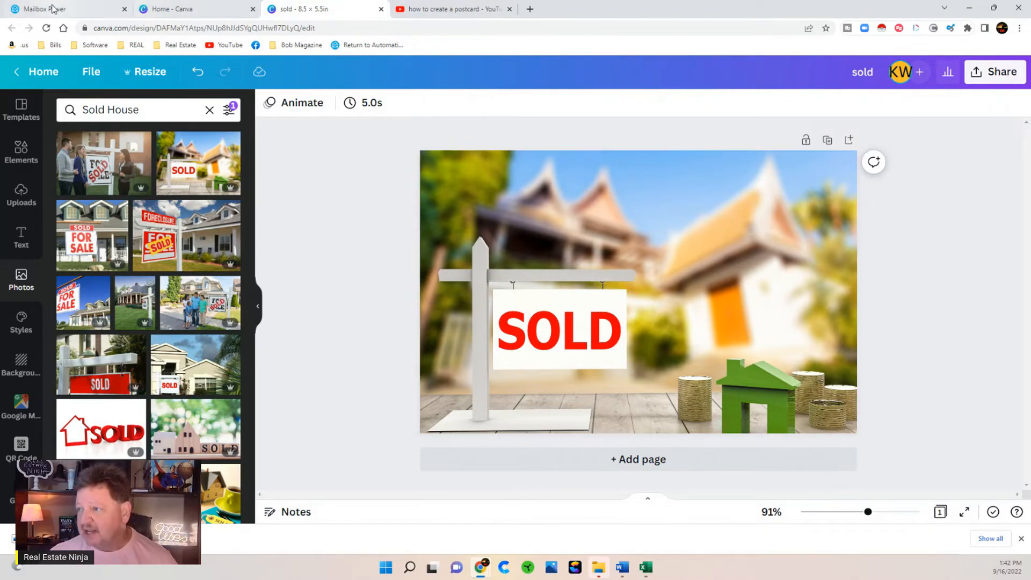
click(75, 10)
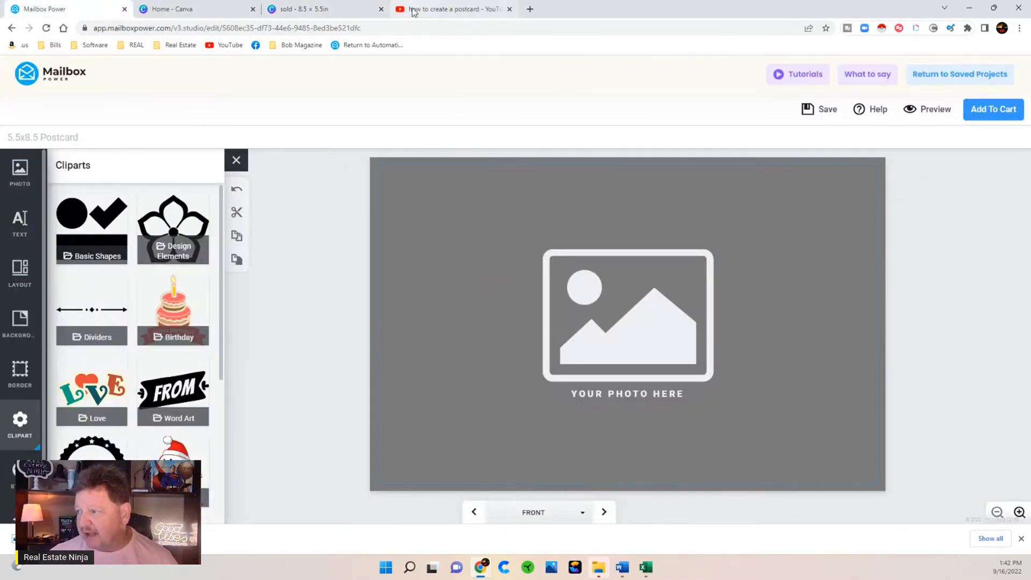
- Upload the 'sold' image from the computer so it fills the postcard front
click(311, 9)
click(59, 9)
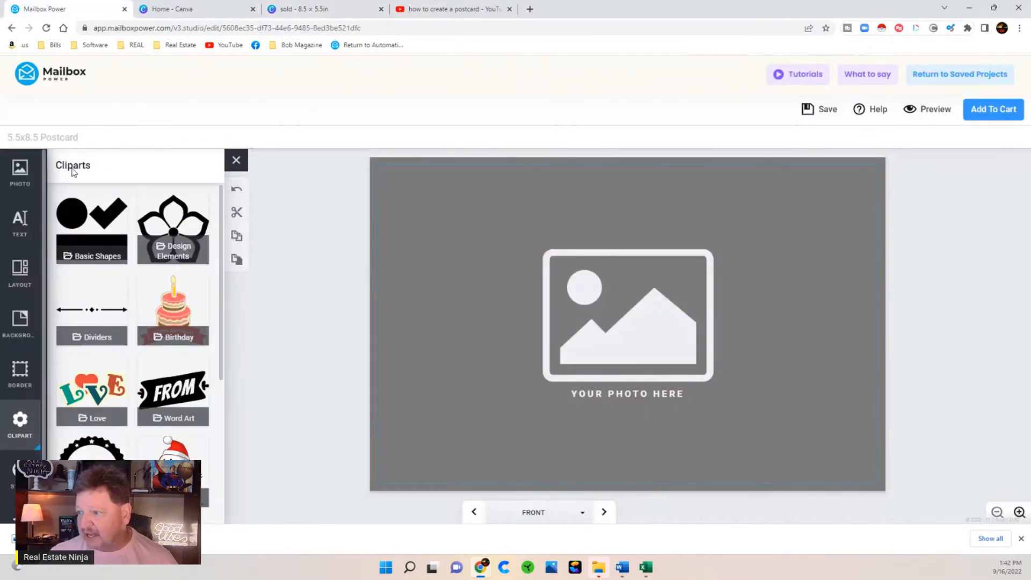
click(20, 171)
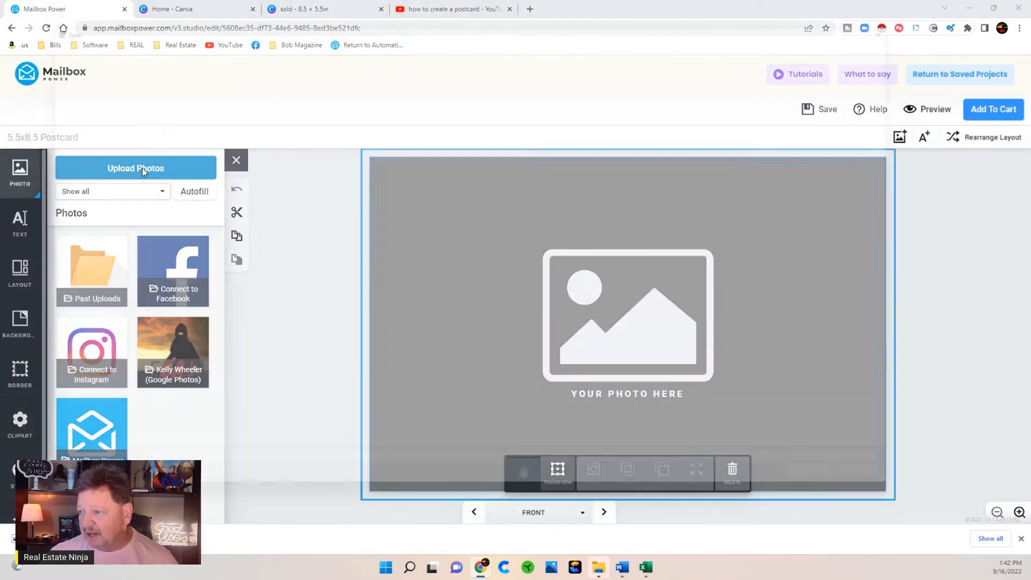
click(141, 168)
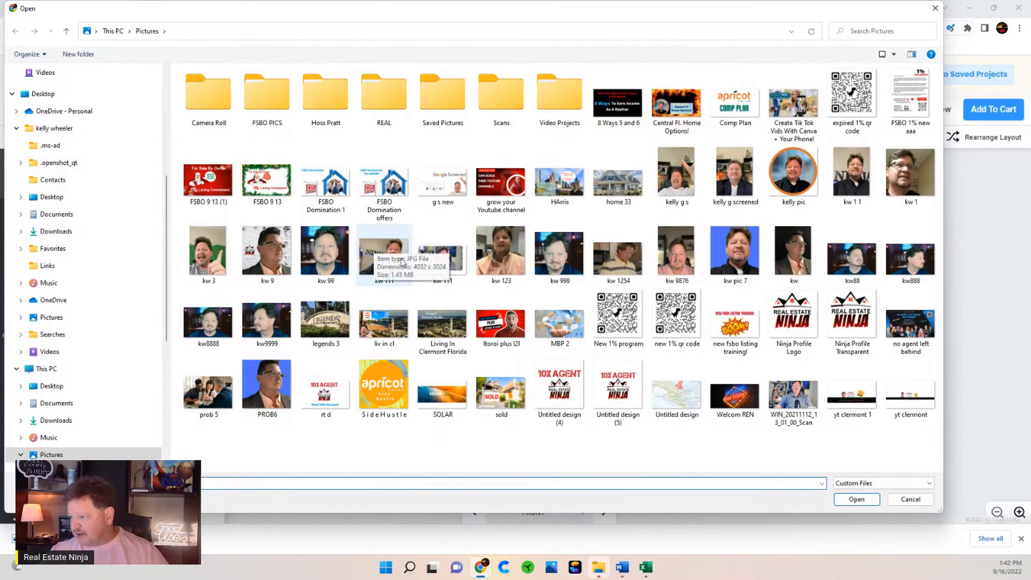
double_click(503, 395)
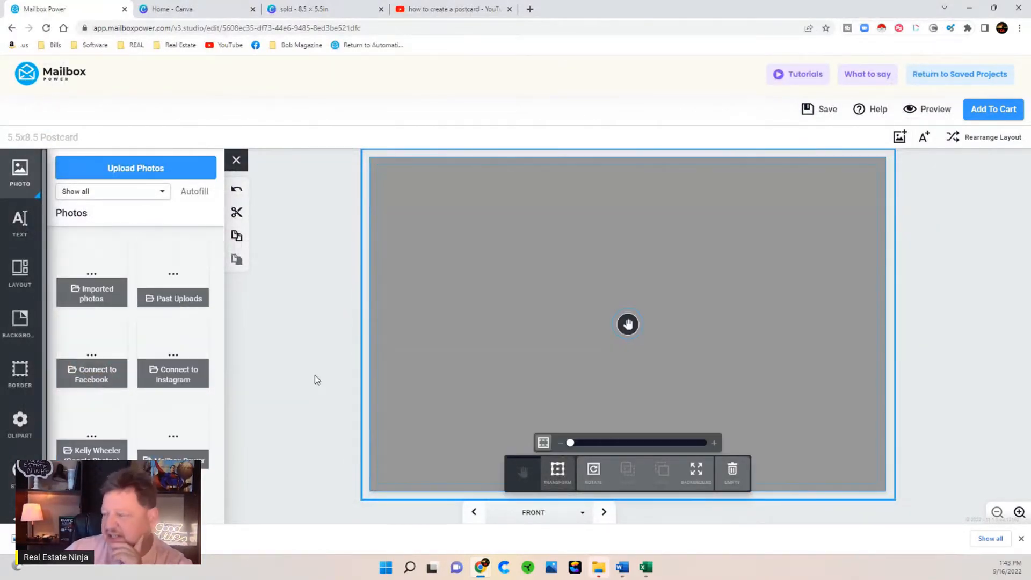
click(317, 367)
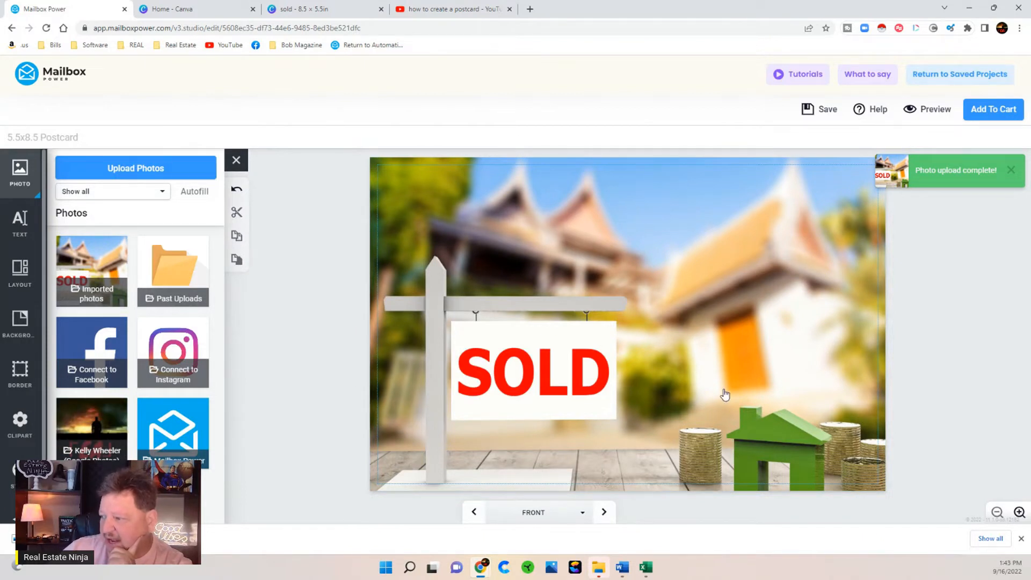
click(19, 227)
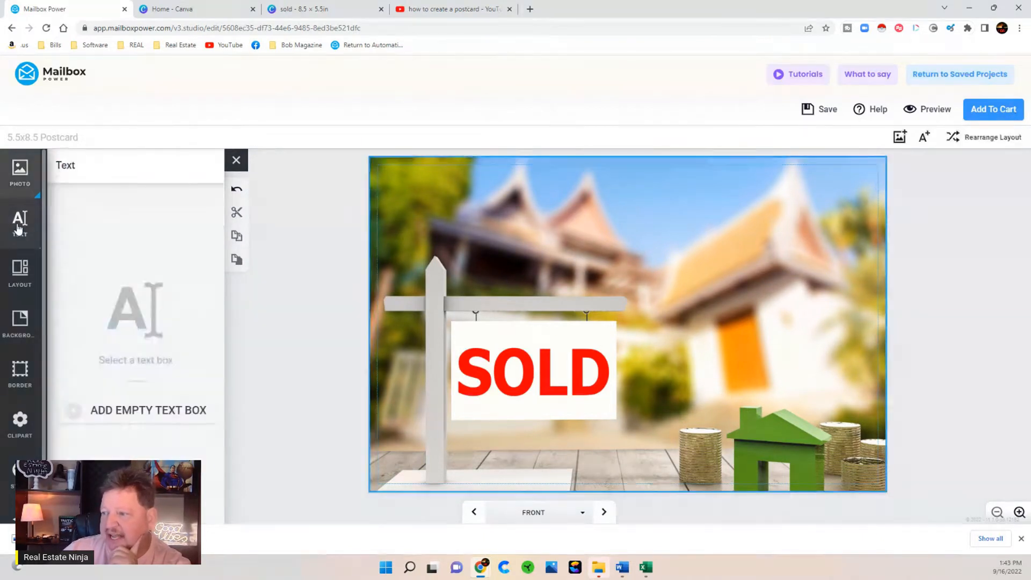
- Add an empty text box and fit it in the upper right of the SOLD photo
click(128, 410)
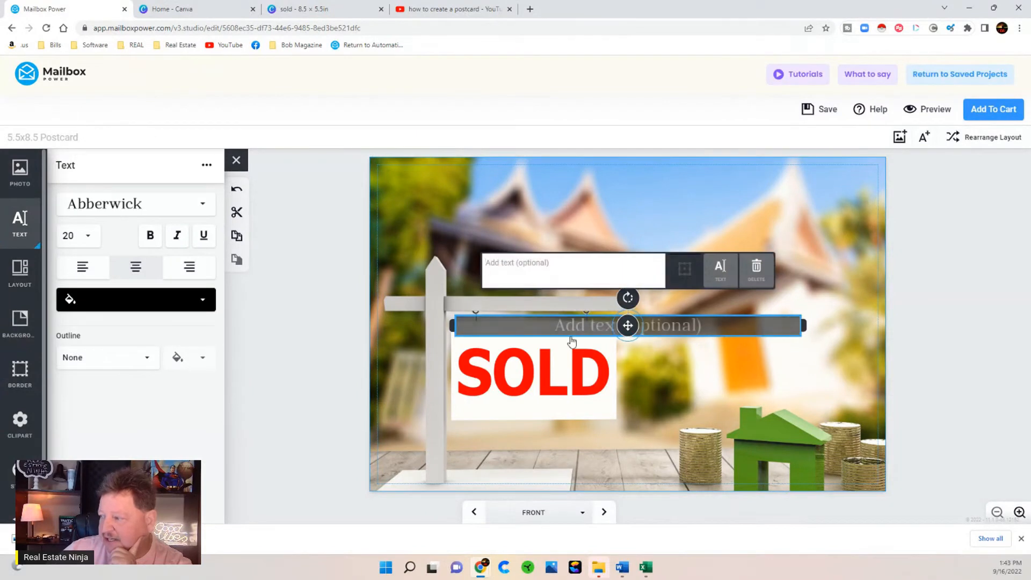
drag(572, 341, 647, 290)
drag(519, 274, 667, 275)
drag(770, 274, 783, 299)
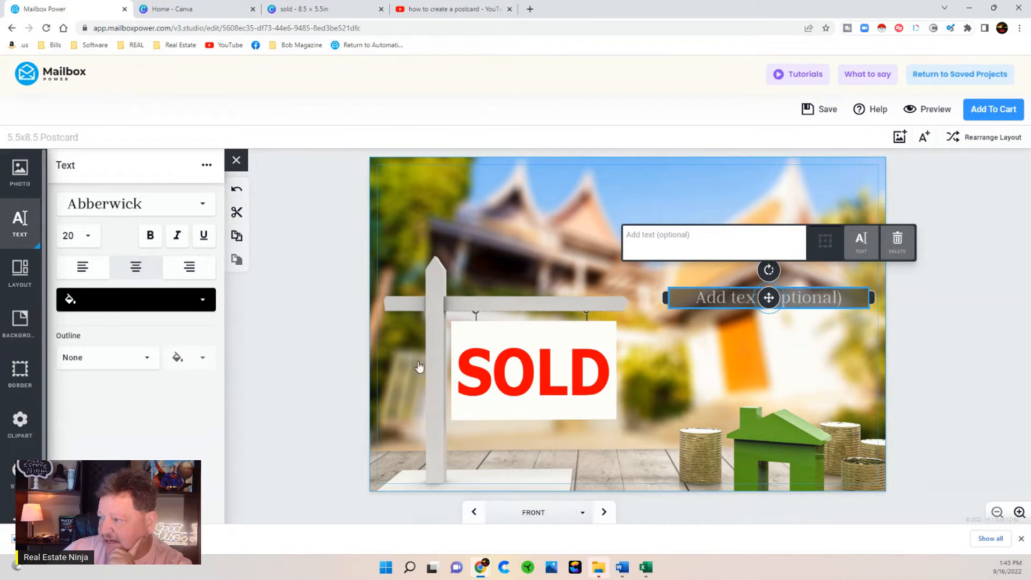
click(671, 194)
- Add a second narrower text box above the first and open the What to Say guide
click(131, 412)
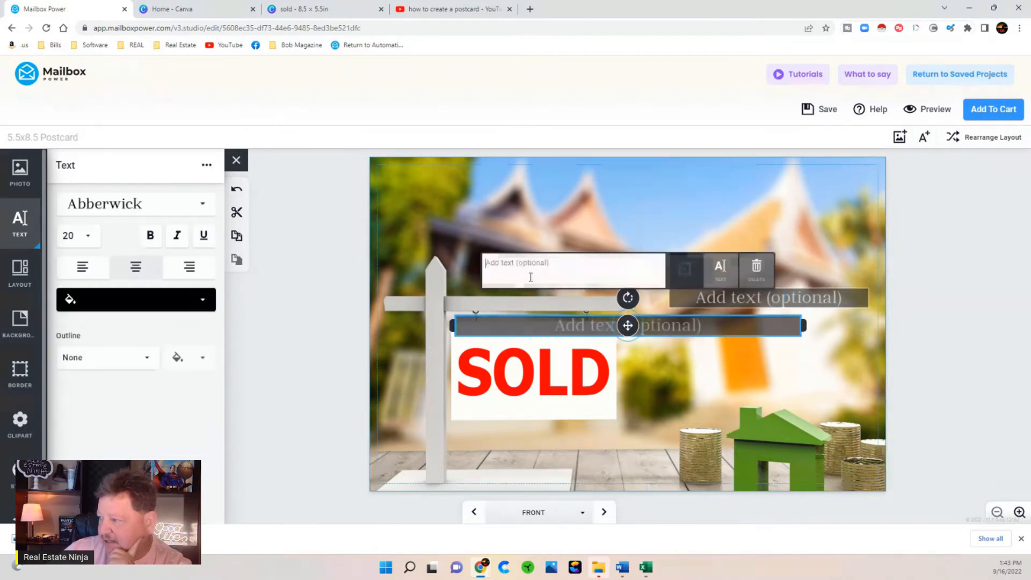
drag(453, 326, 623, 325)
drag(711, 327, 763, 252)
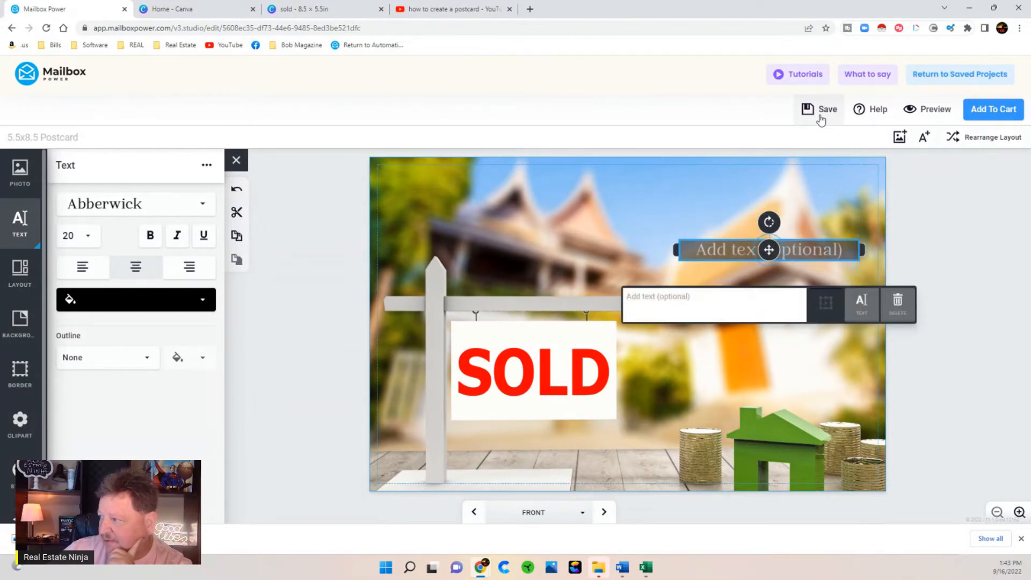
click(850, 78)
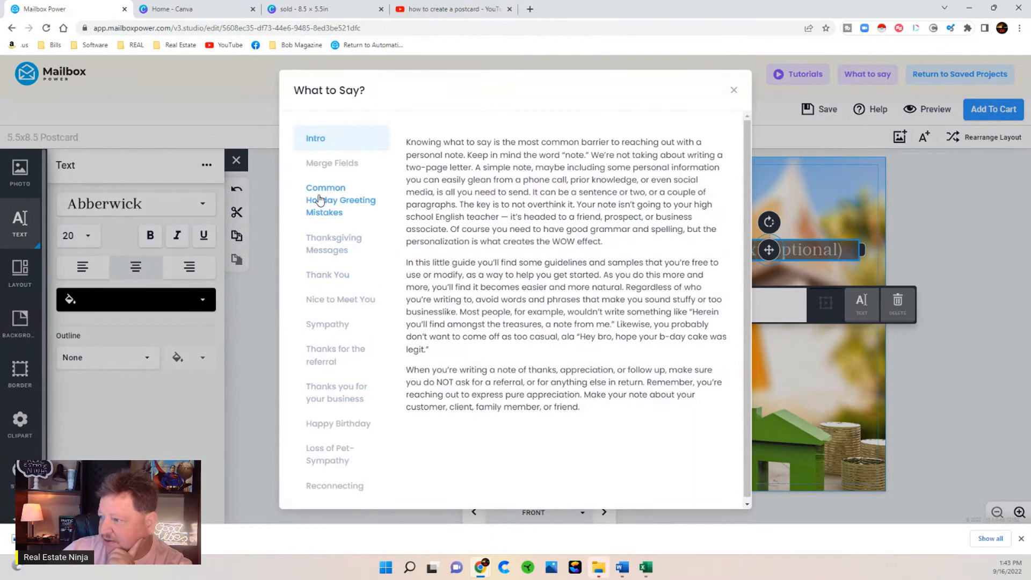
- Copy the [[firstname]] merge field from the guide and paste it into the upper text box
click(323, 163)
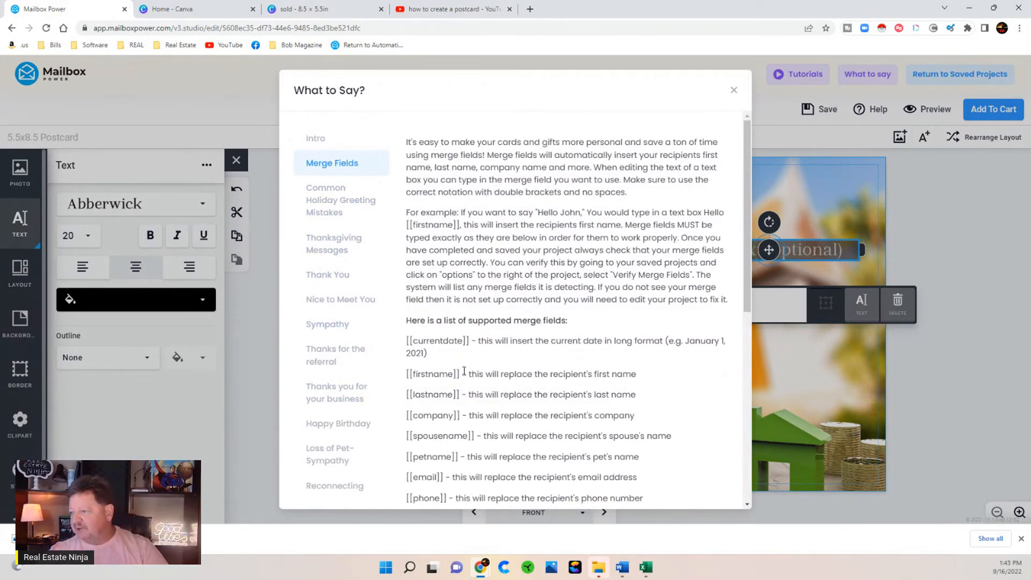
drag(450, 375, 409, 374)
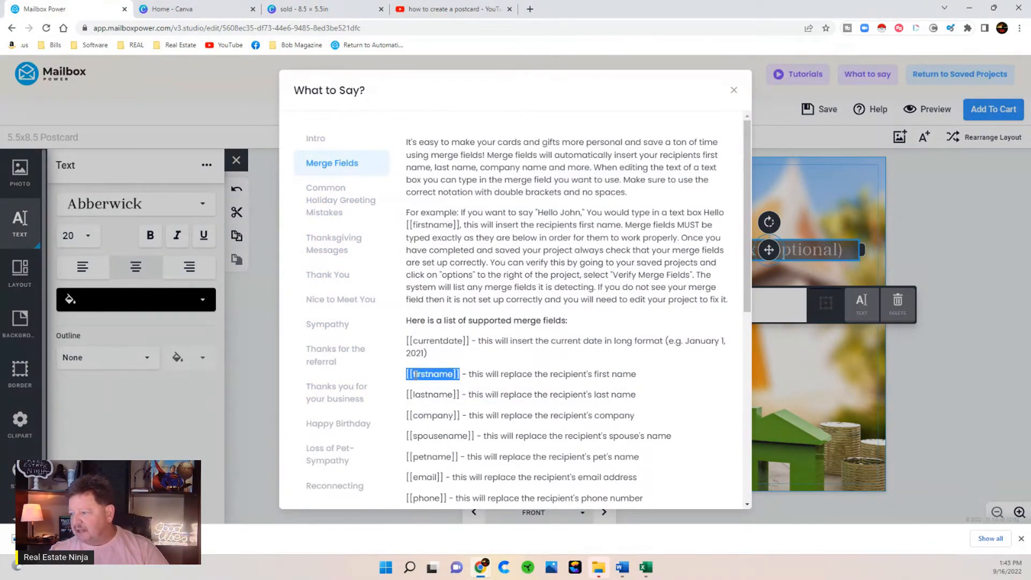
right_click(416, 376)
click(440, 386)
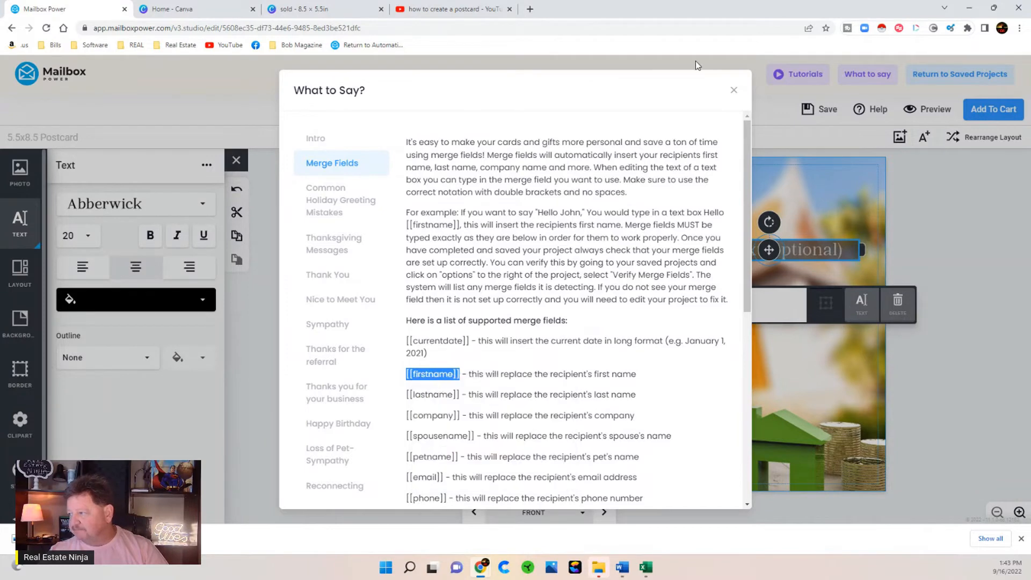
click(734, 93)
right_click(658, 296)
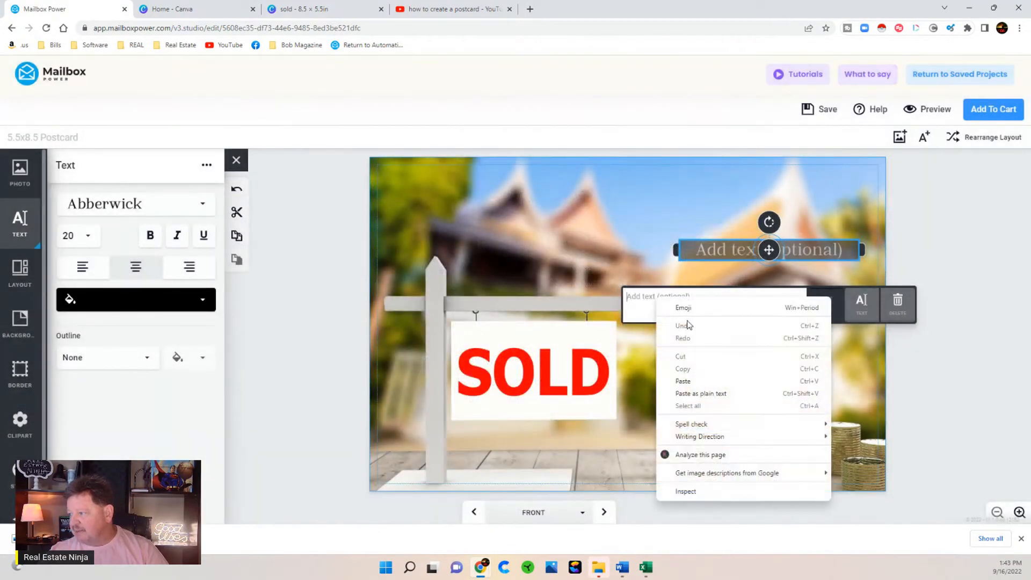
click(698, 384)
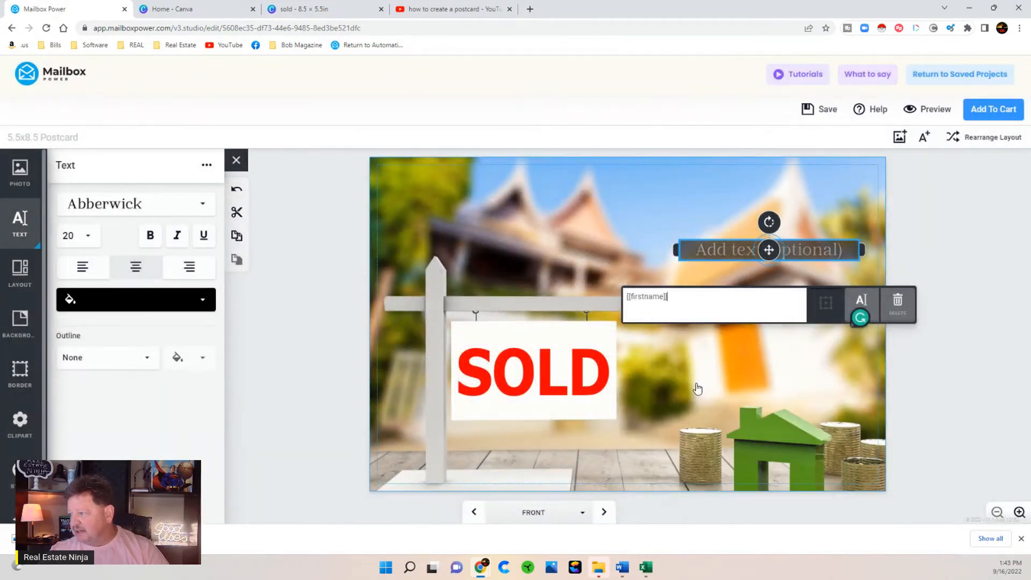
- Set the [[firstname]] text to size 32 in Alegreya SC X Bold
click(126, 305)
click(100, 348)
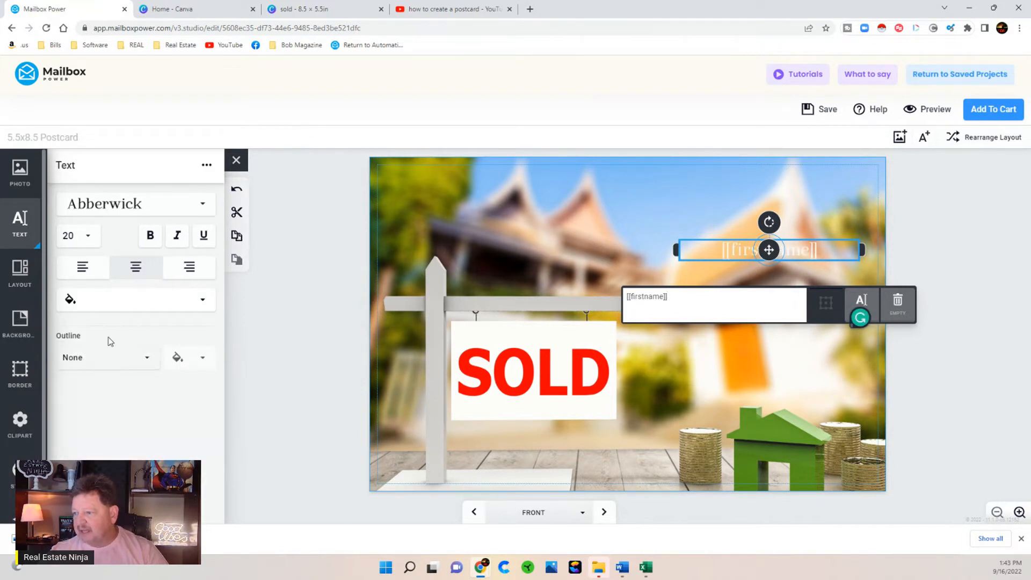
click(68, 237)
click(71, 456)
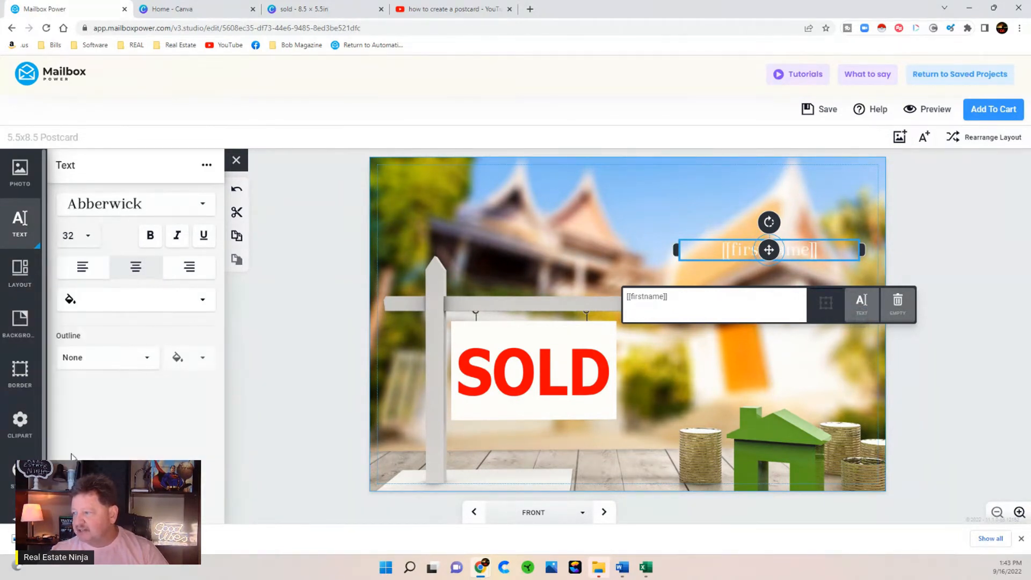
click(110, 213)
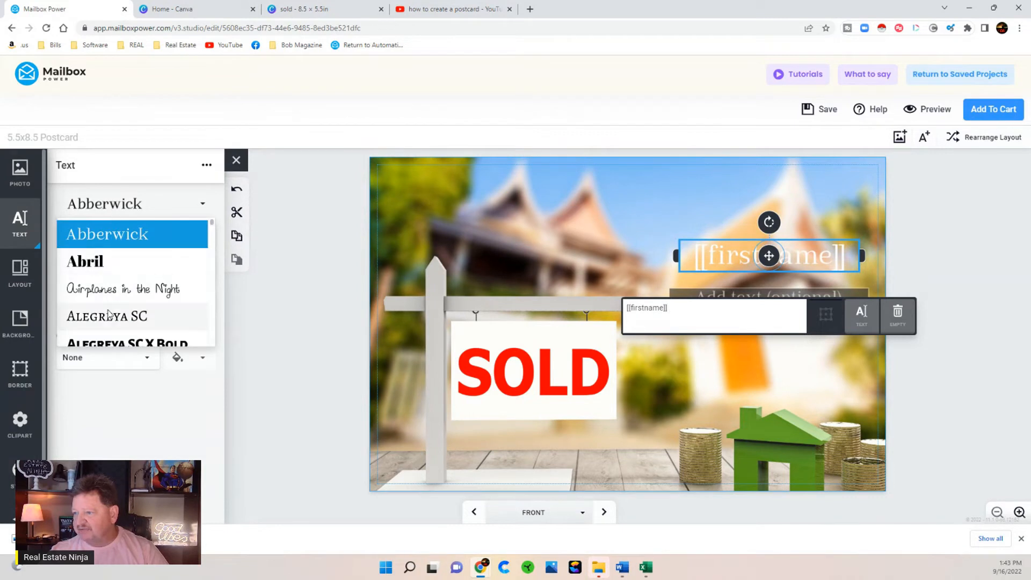
scroll(118, 292, down, 2)
click(138, 239)
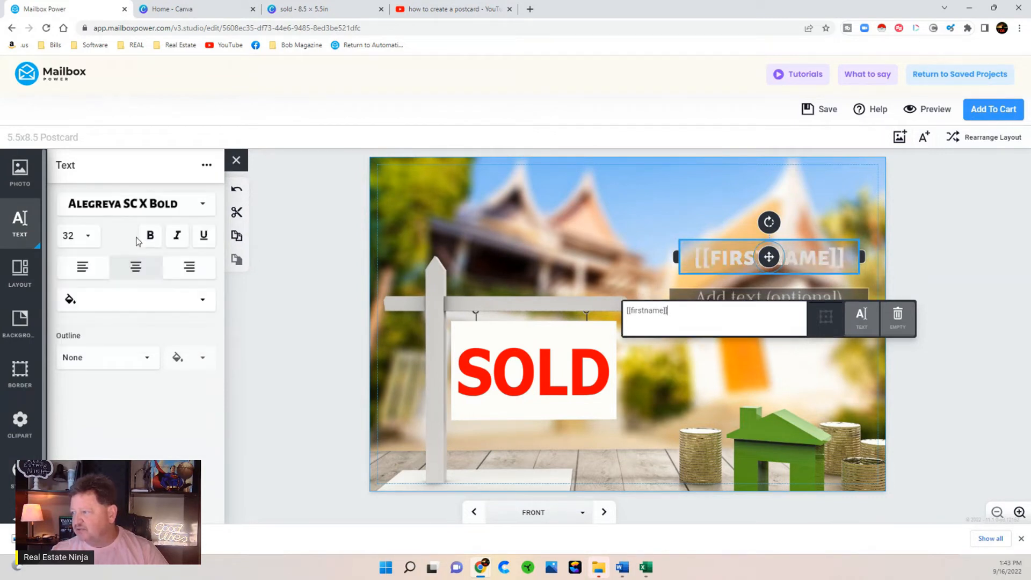
- Make the [[firstname]] text black with a medium outline
click(155, 300)
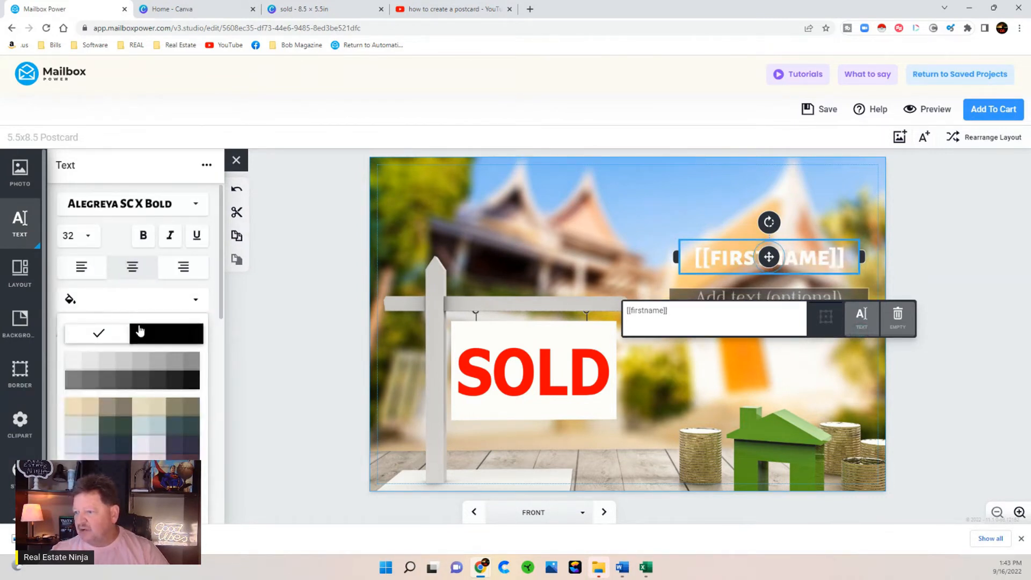
click(140, 330)
click(102, 359)
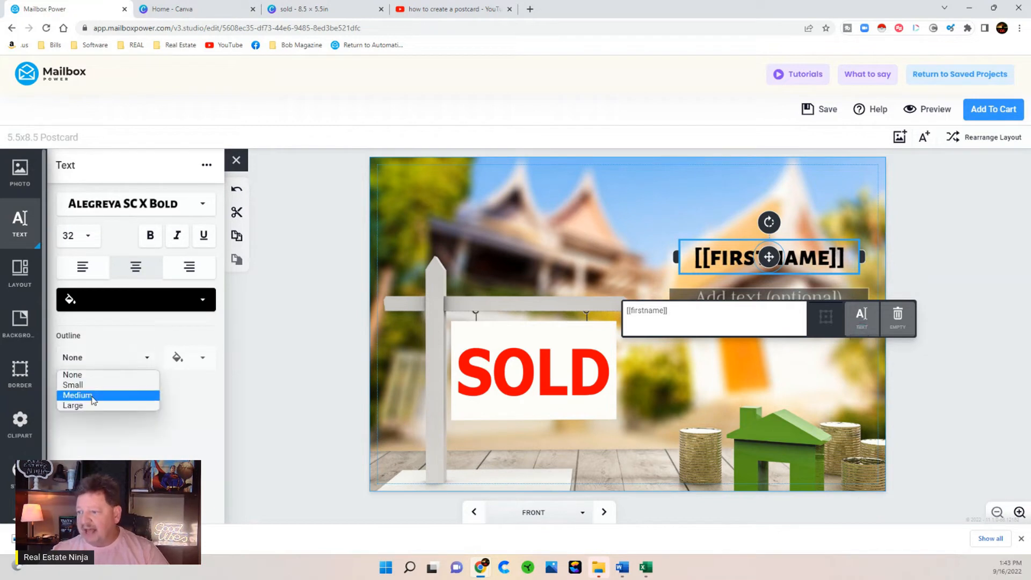
click(92, 399)
click(271, 440)
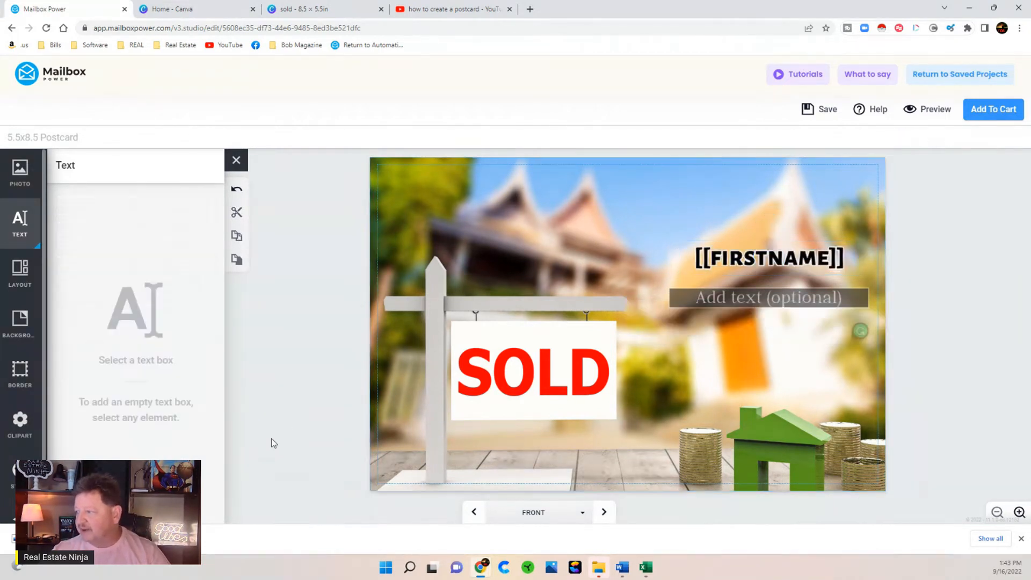
click(725, 307)
- Drag the 'Add text (optional)' box slightly down beneath the [[FIRSTNAME]] field
drag(768, 297, 769, 336)
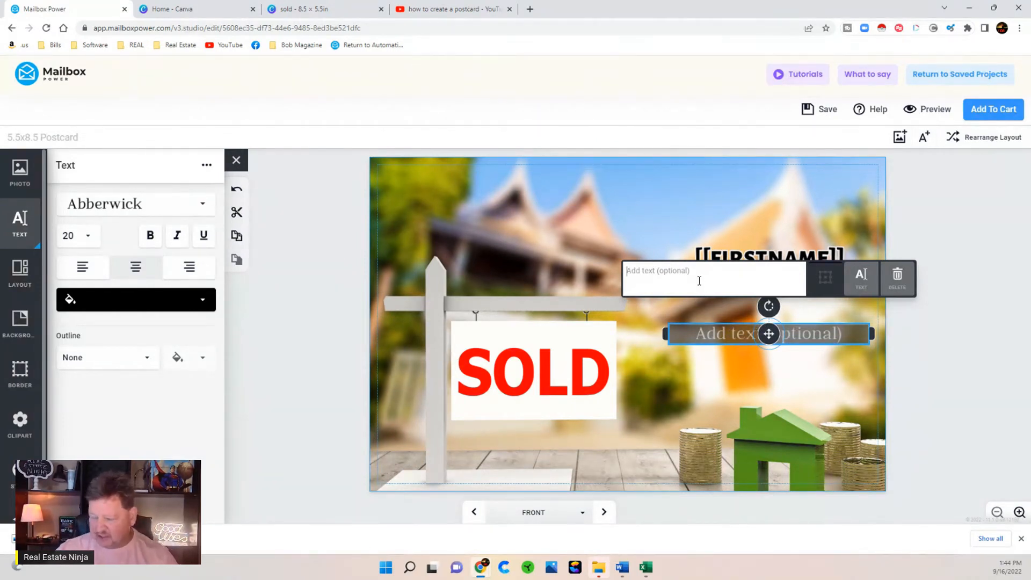
- Type Offer 1, Offer 2 and Offer 3 on separate lines in Alegreya SC X Bold
text(Offe)
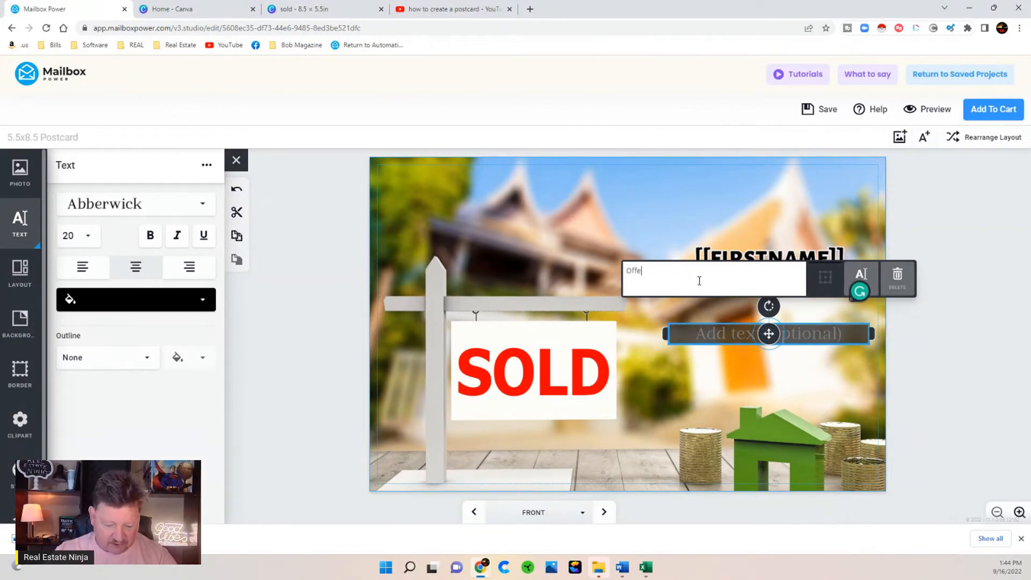
text(r 1)
key(Return)
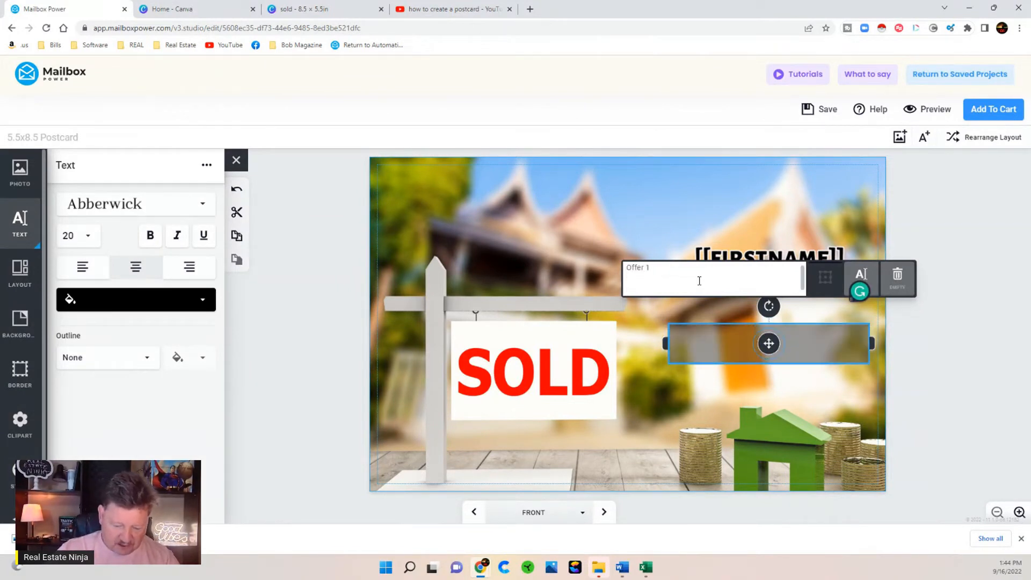
text(Offer 2)
key(Return)
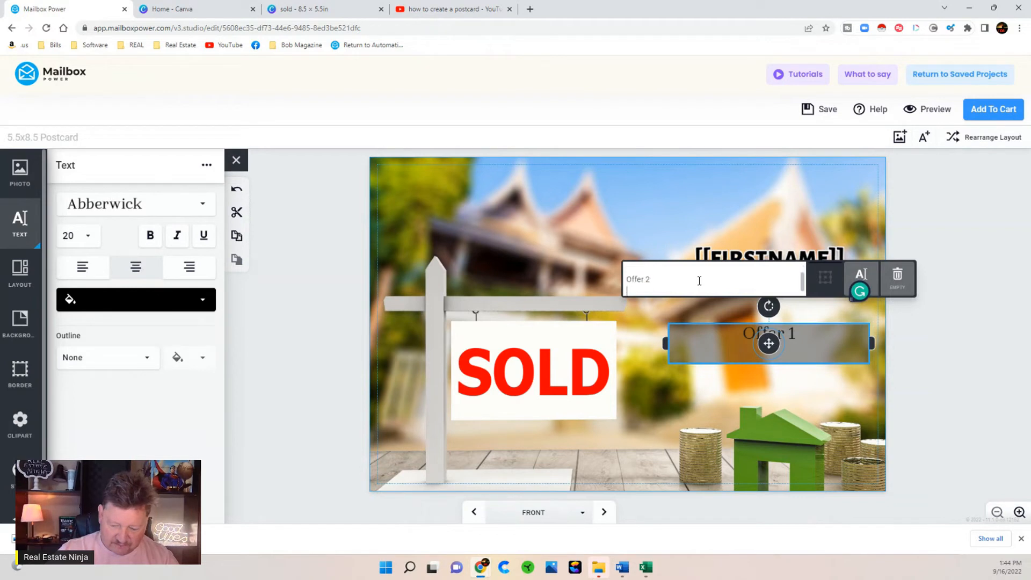
text(Offer 3)
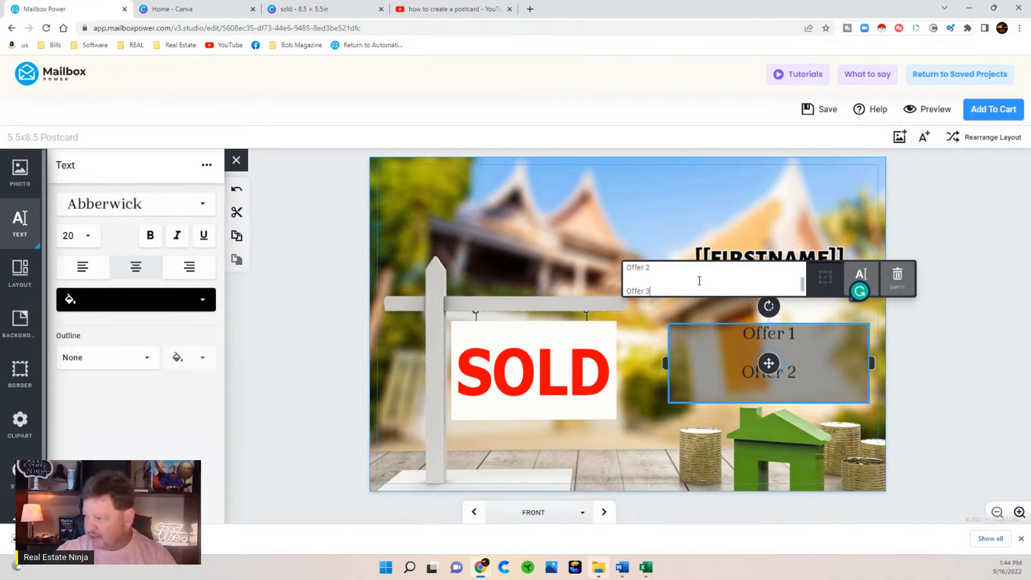
click(174, 210)
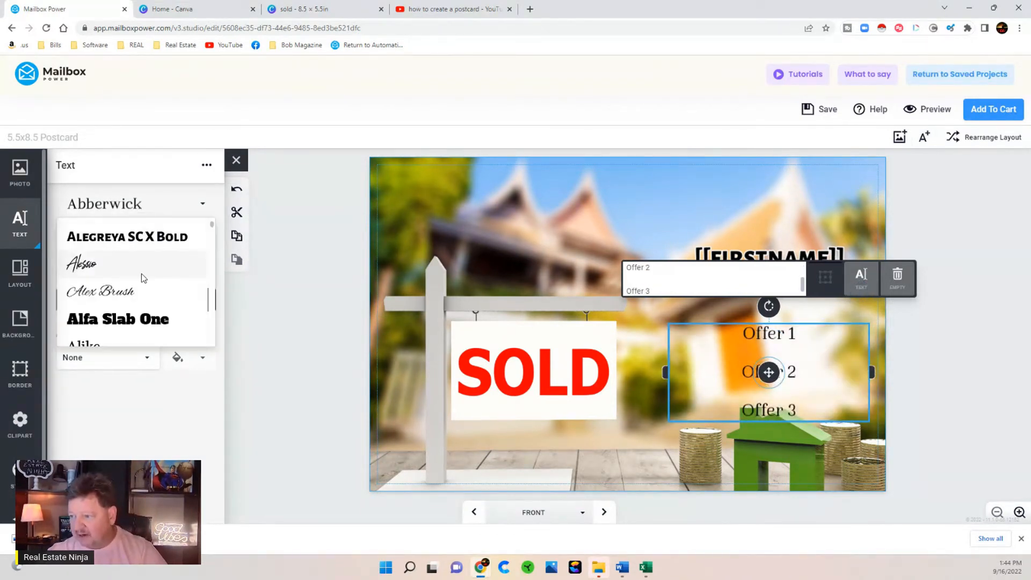
click(127, 236)
- Make the offer text white with a medium black outline
click(81, 238)
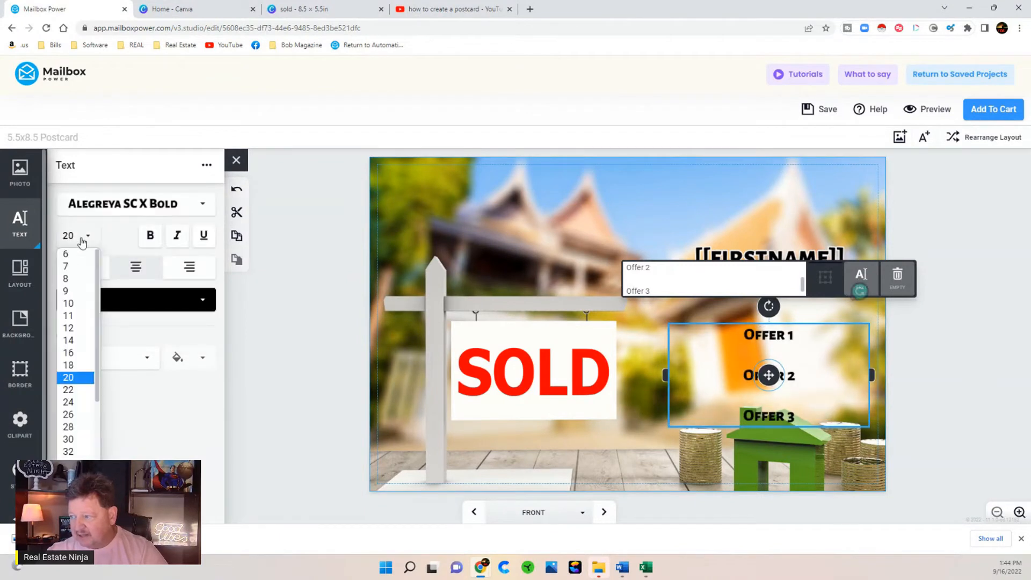
click(156, 301)
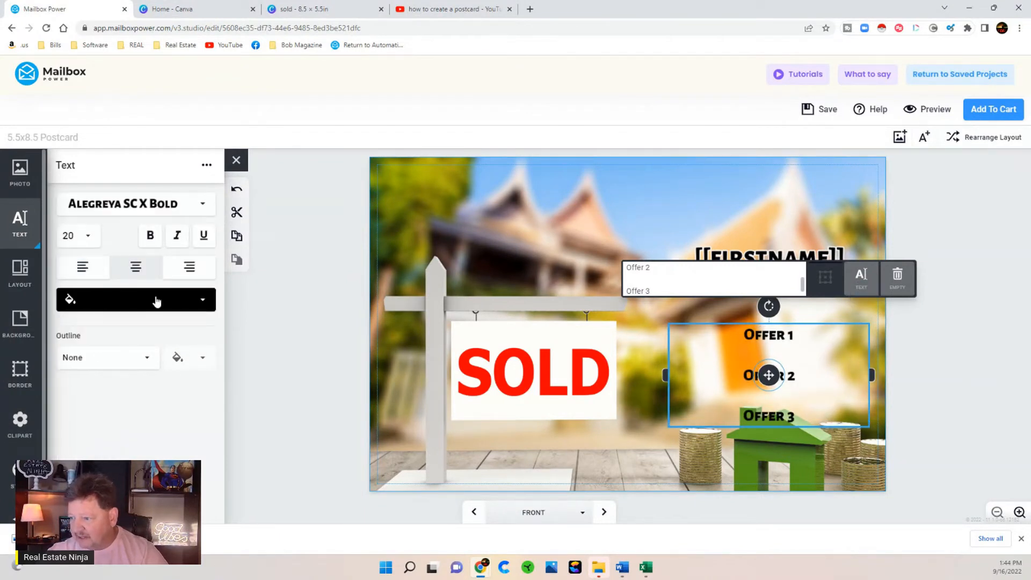
click(156, 301)
click(92, 342)
click(91, 358)
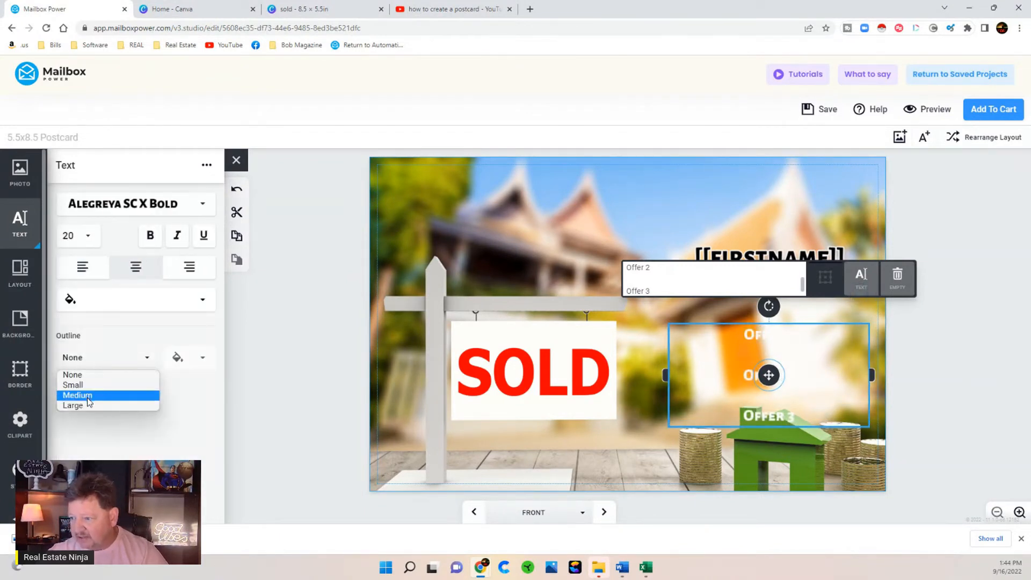
click(89, 396)
click(177, 358)
click(157, 393)
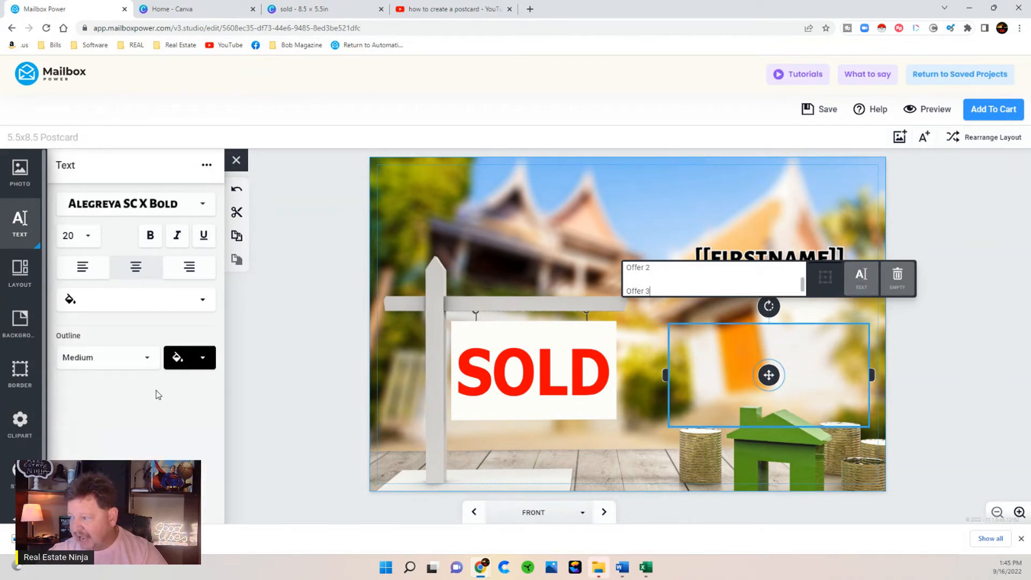
- Enlarge the offers to size 34 and move the block higher on the card
click(80, 237)
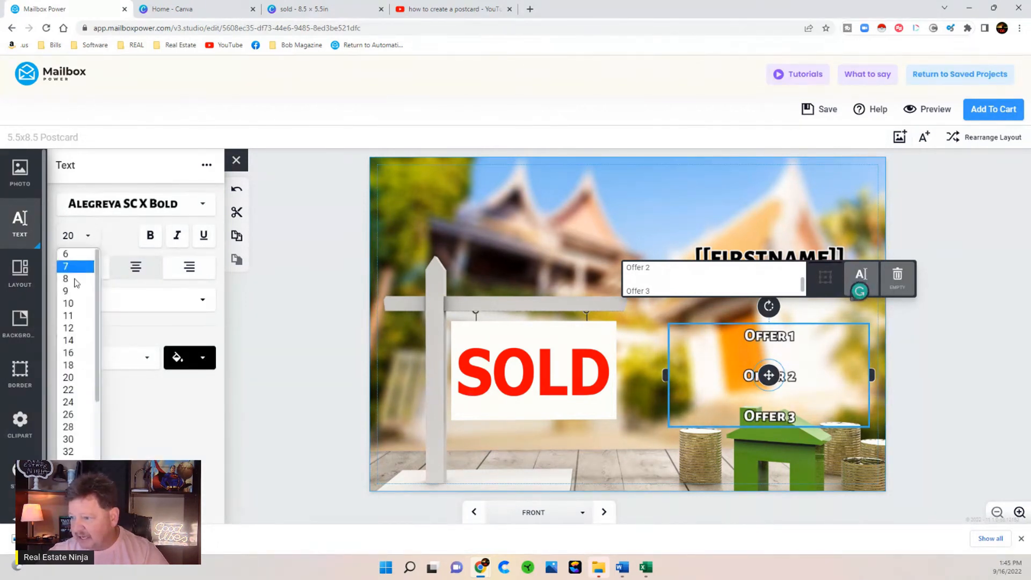
click(69, 462)
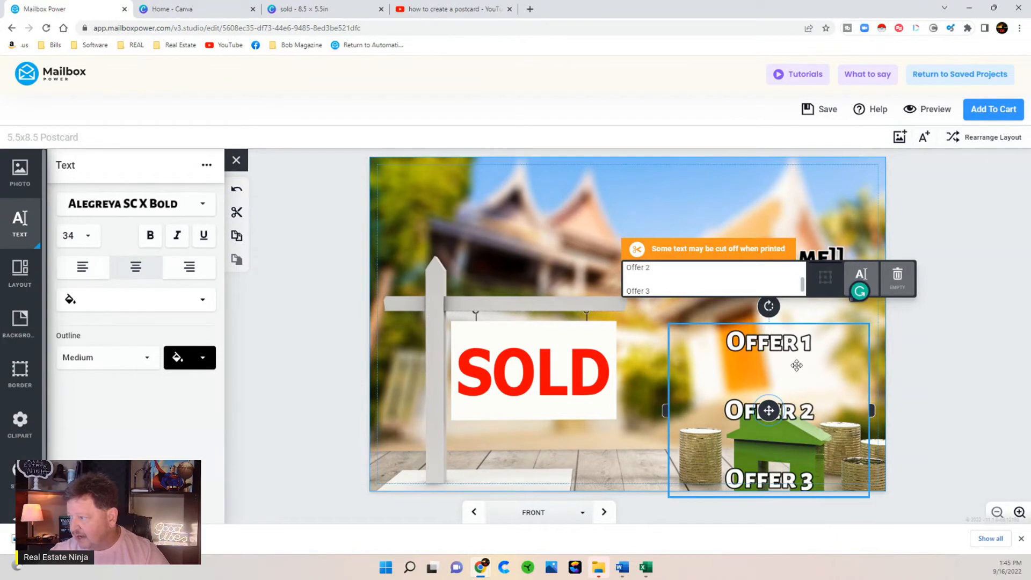
drag(768, 411, 768, 379)
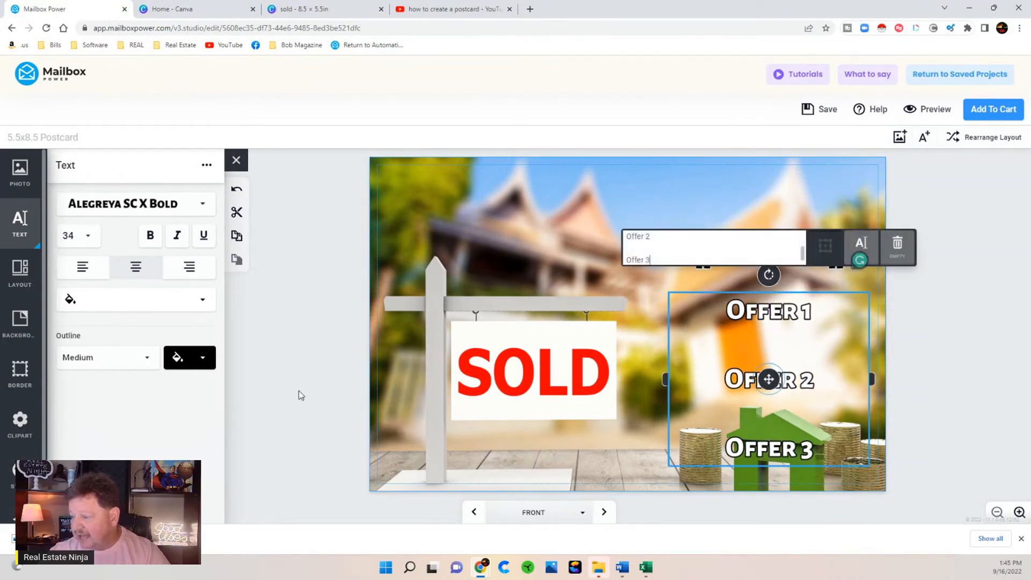
click(298, 399)
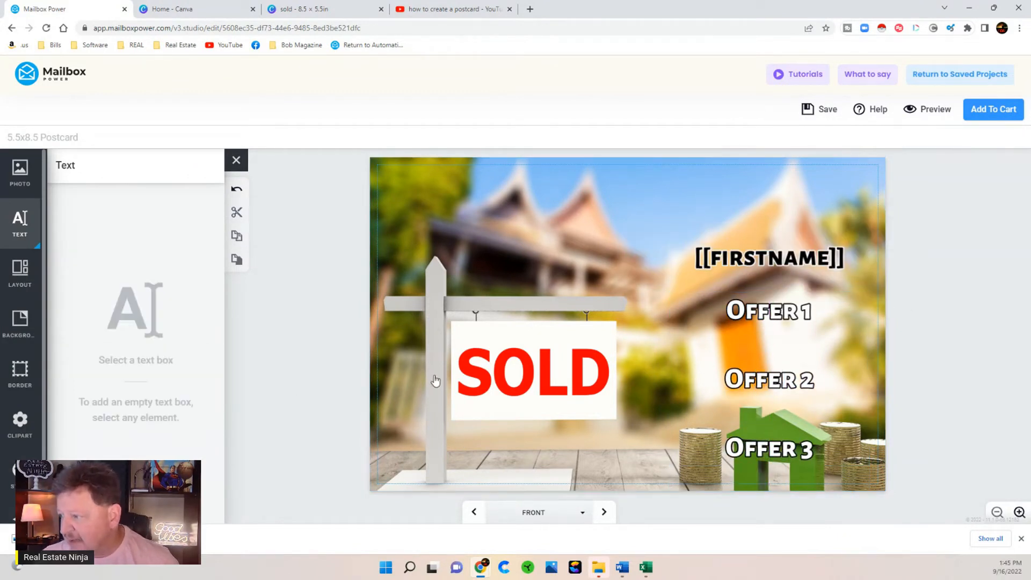
- Add a size-11 text box on the sign's crossbar reading 'Sold by The Ninja'
click(476, 300)
click(150, 411)
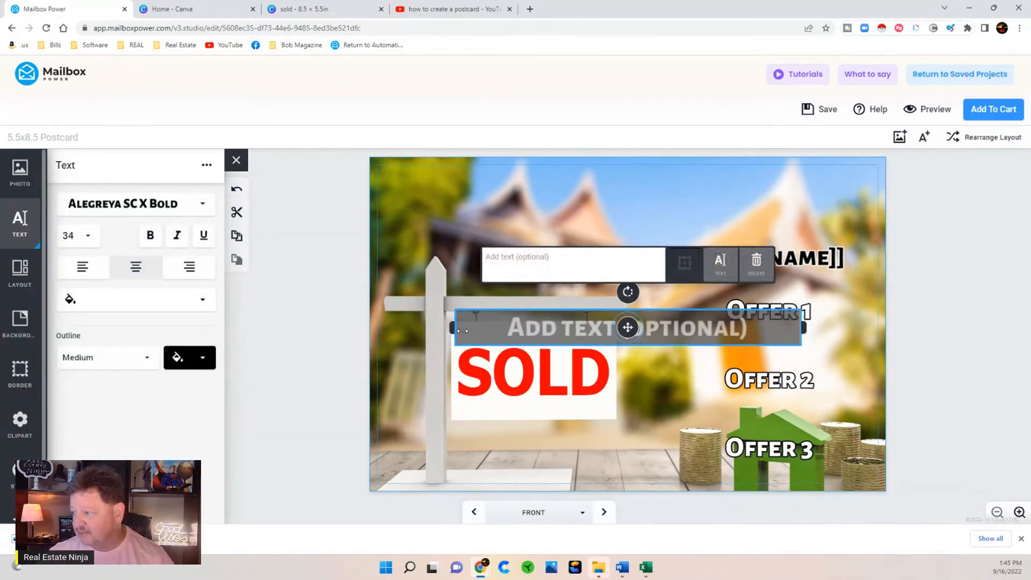
drag(453, 327, 604, 328)
drag(710, 332, 537, 312)
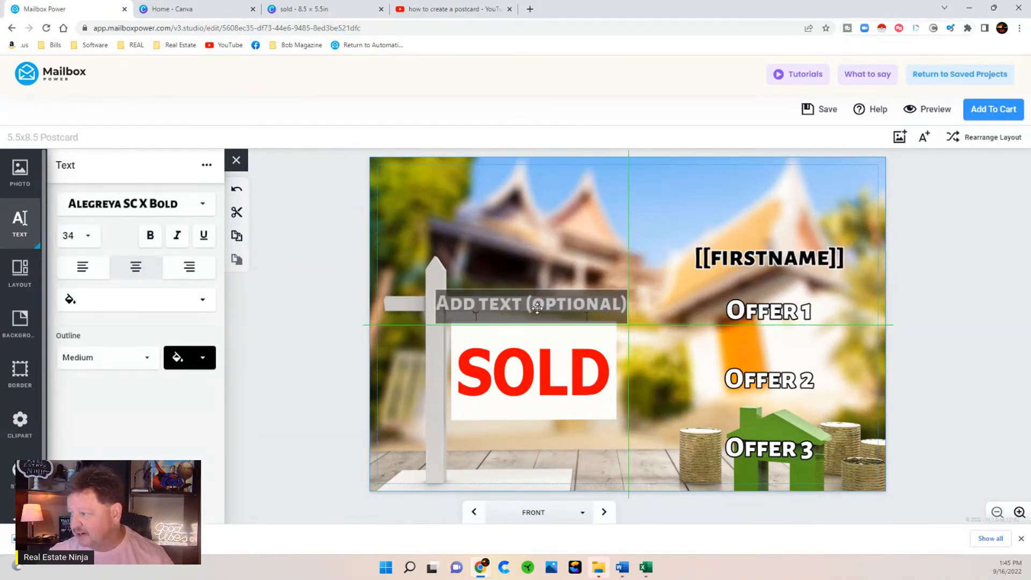
click(77, 238)
click(74, 316)
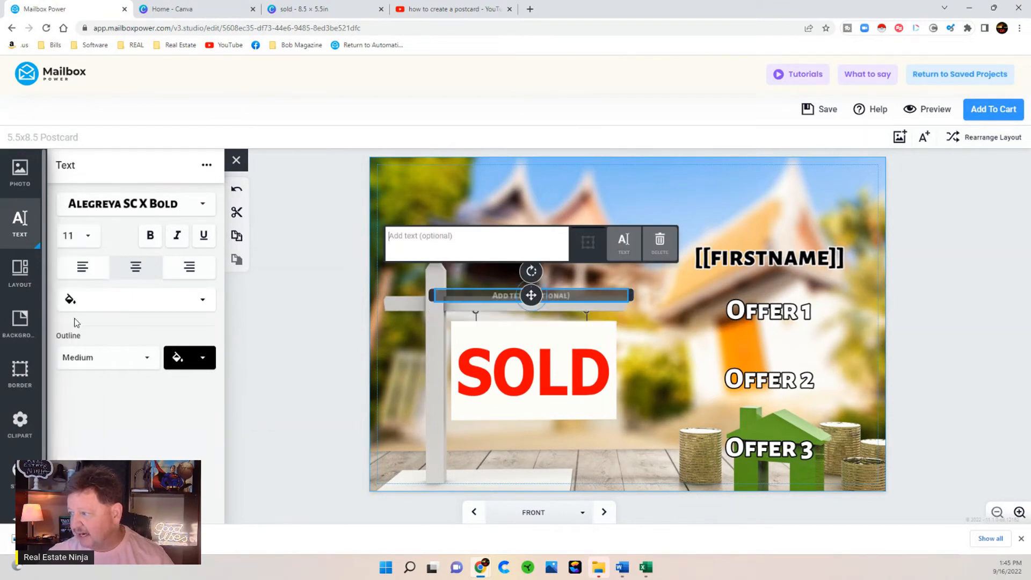
drag(531, 296, 523, 299)
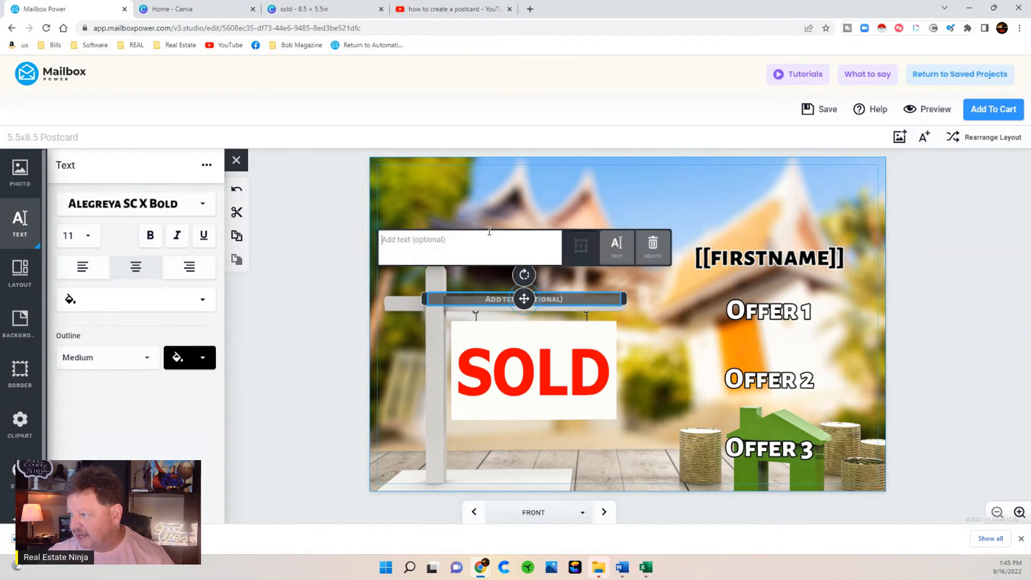
text(Sol)
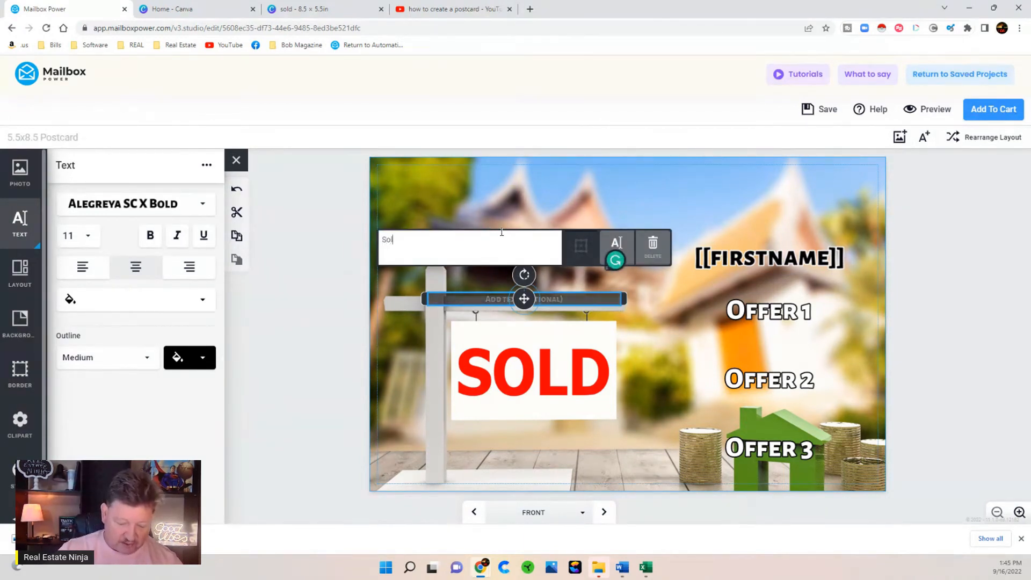
text(d by Th)
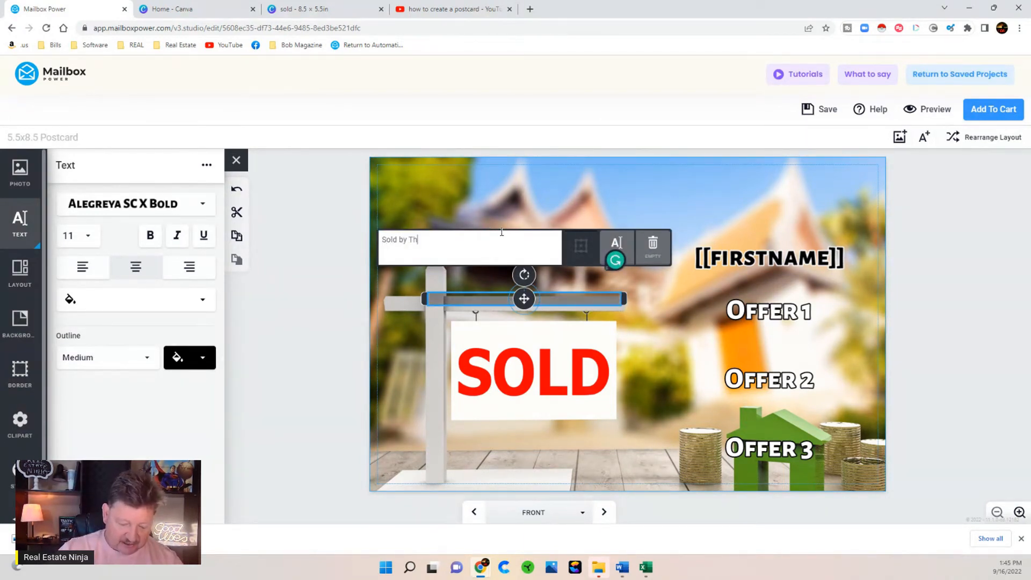
text(e Ninja)
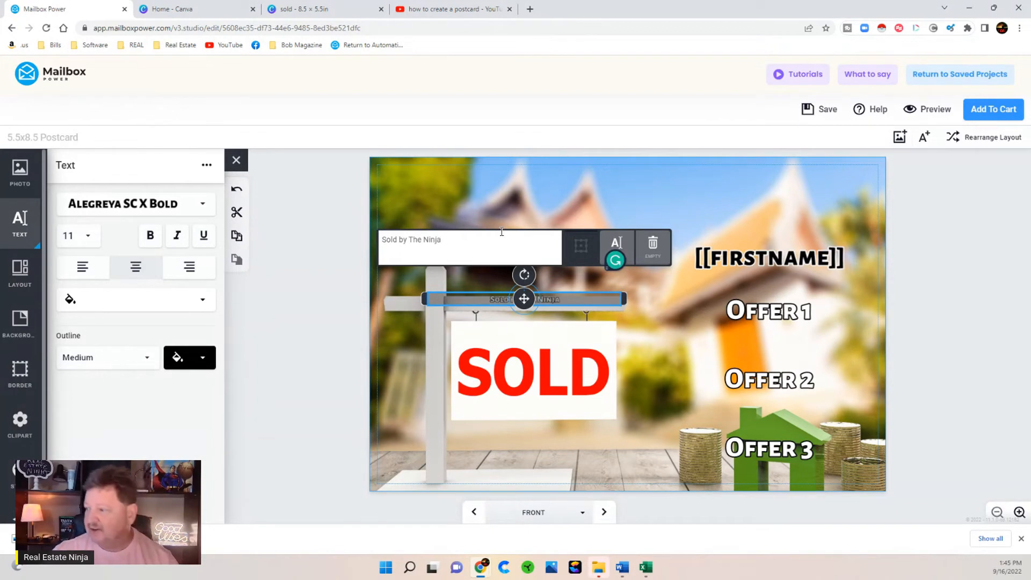
- Make the caption red with no outline
click(122, 305)
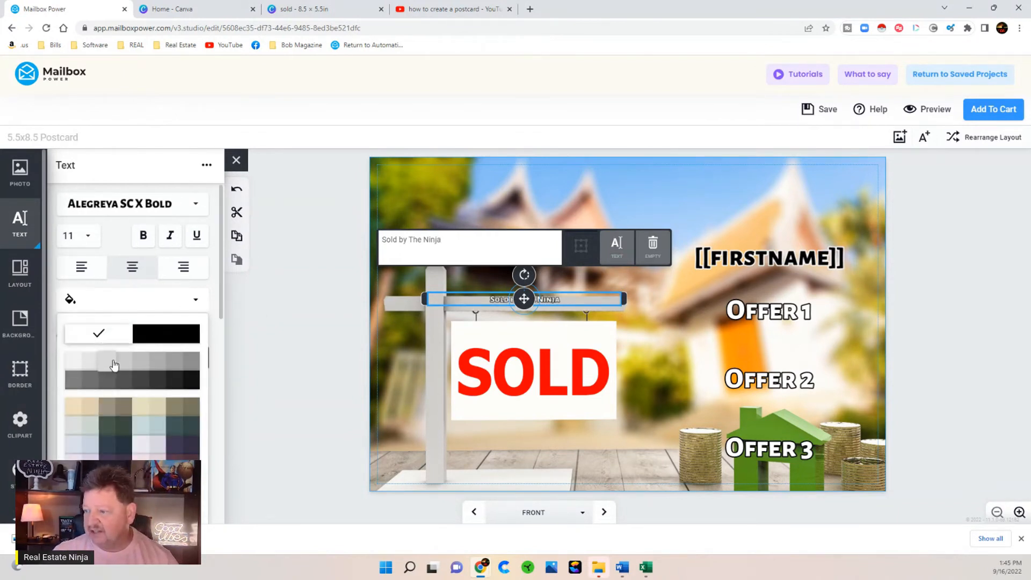
scroll(107, 343, down, 5)
click(161, 455)
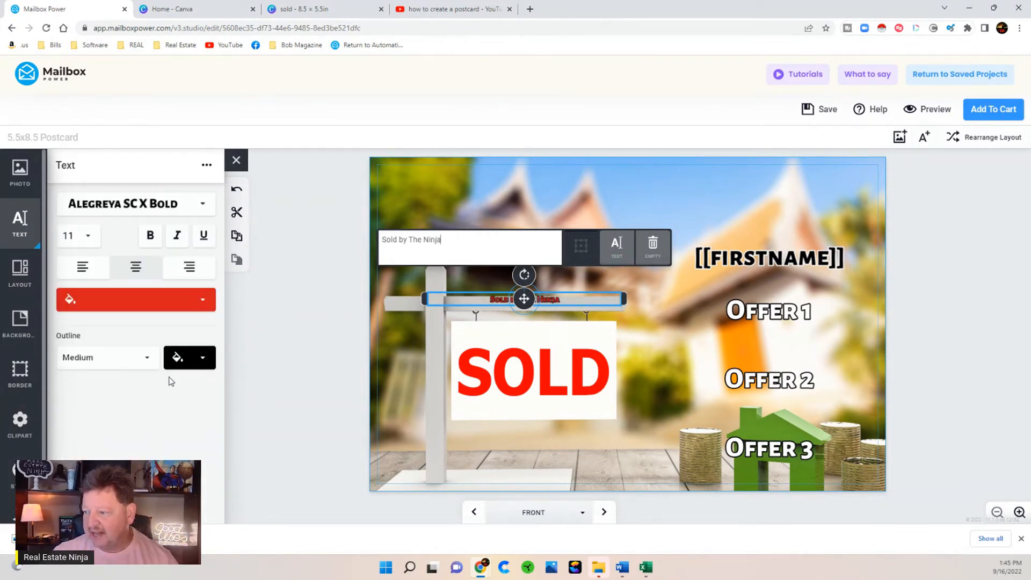
click(104, 358)
click(92, 384)
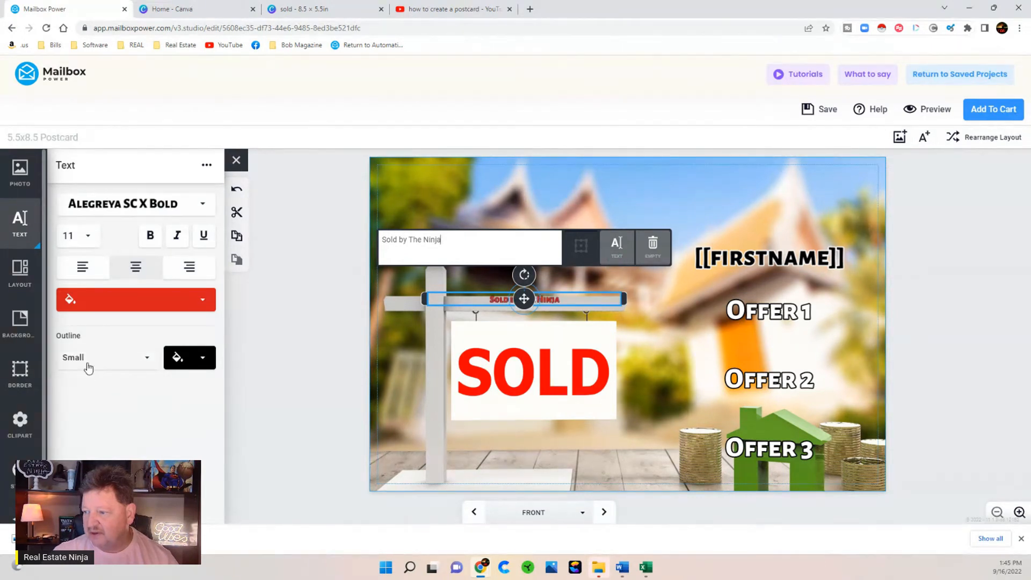
click(89, 359)
click(73, 374)
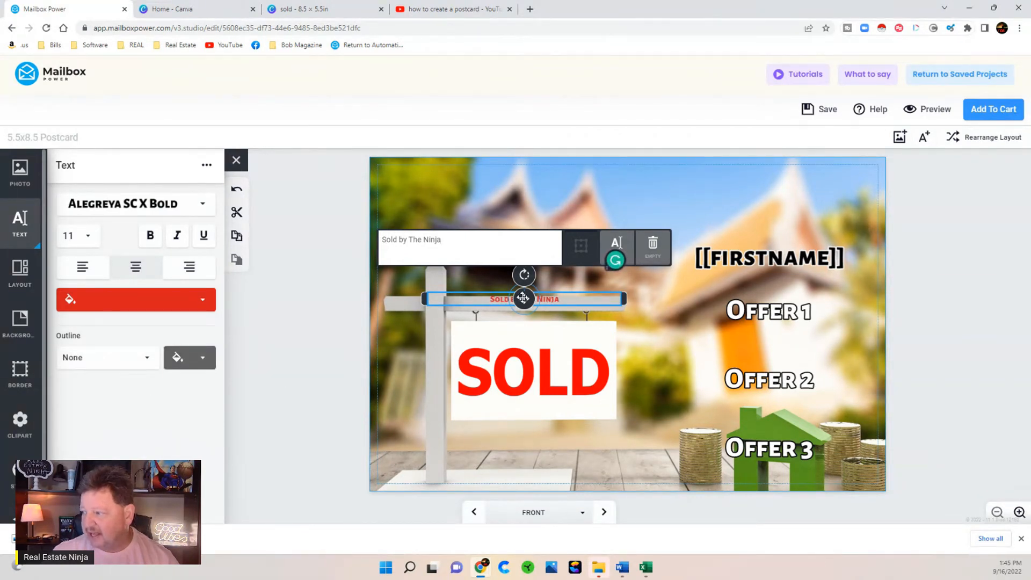
- Enlarge the caption to size 16 and centre it on the sign arm above SOLD
drag(524, 298, 512, 305)
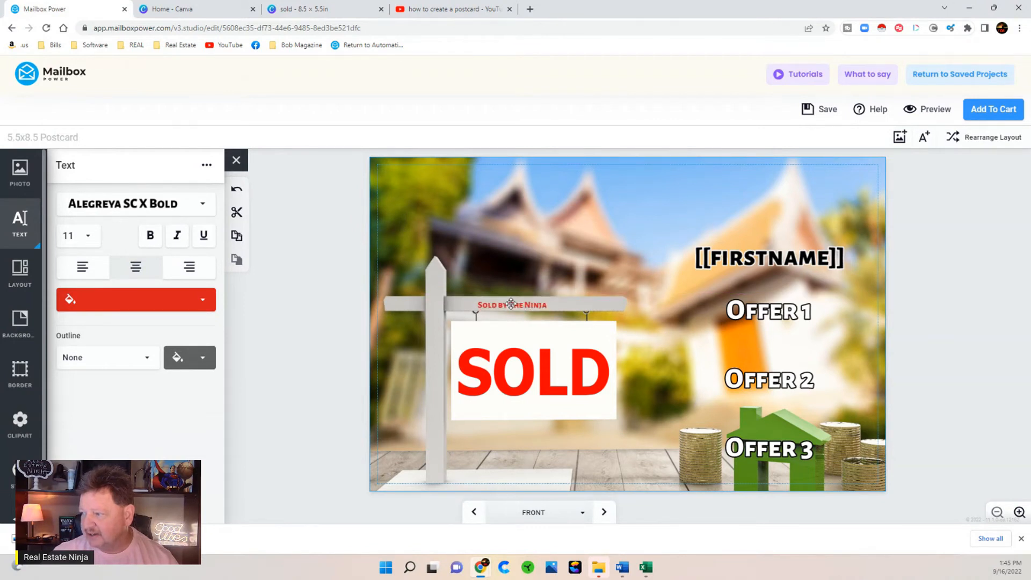
click(72, 236)
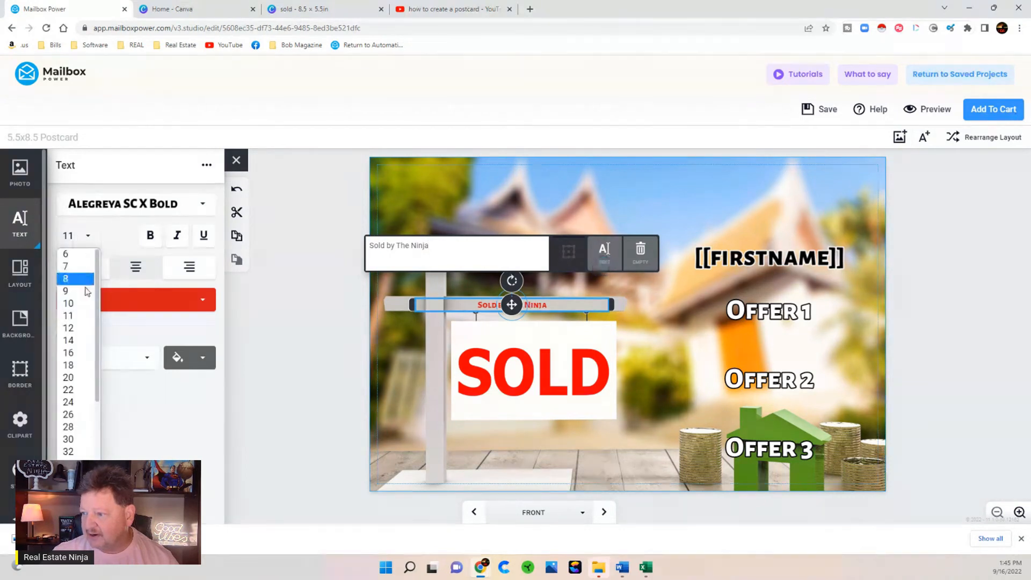
click(78, 353)
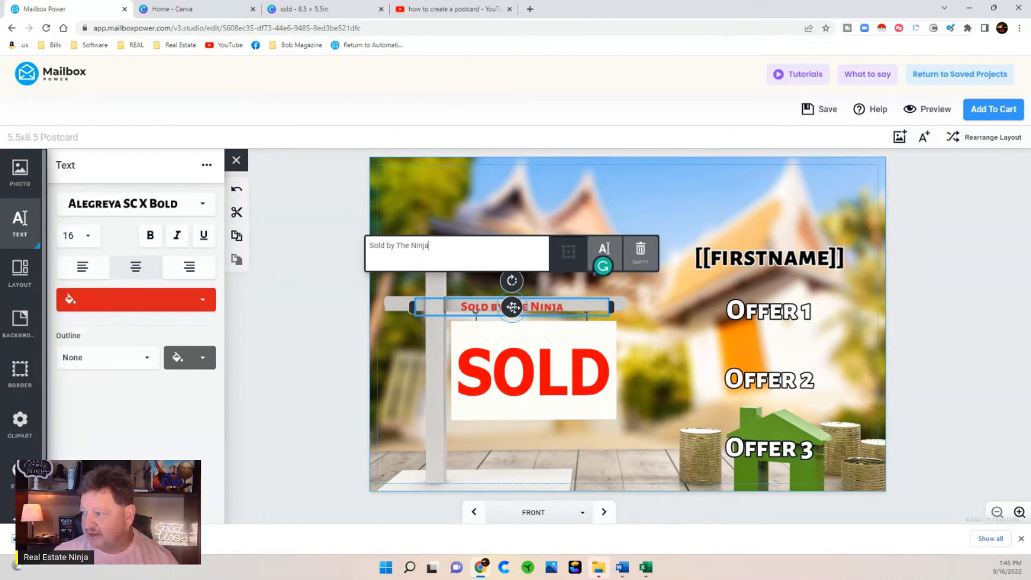
drag(518, 306, 524, 310)
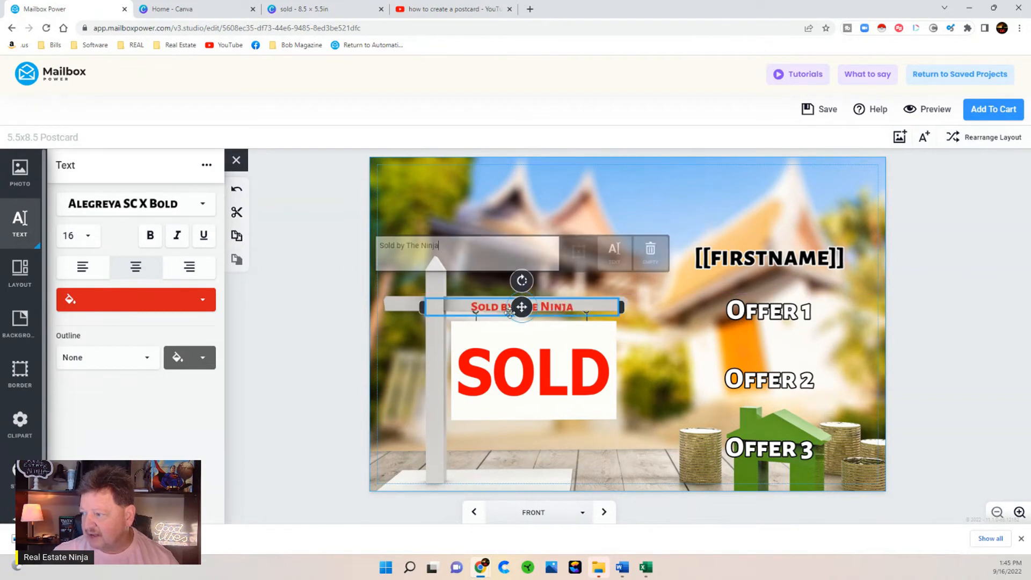
click(302, 299)
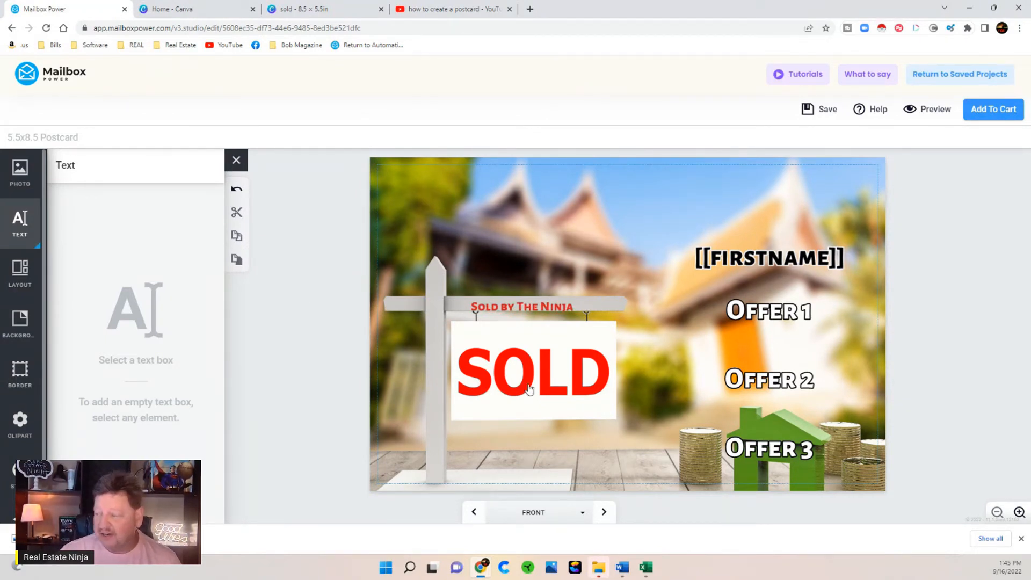
- On the postcard back, add a photo placeholder stretched across the card
click(603, 512)
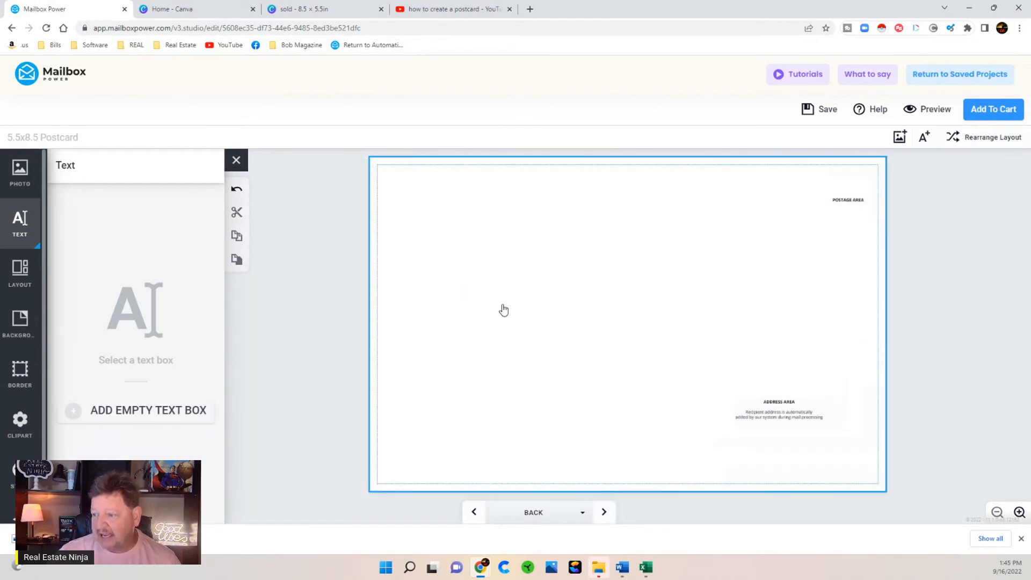
click(899, 138)
right_click(563, 307)
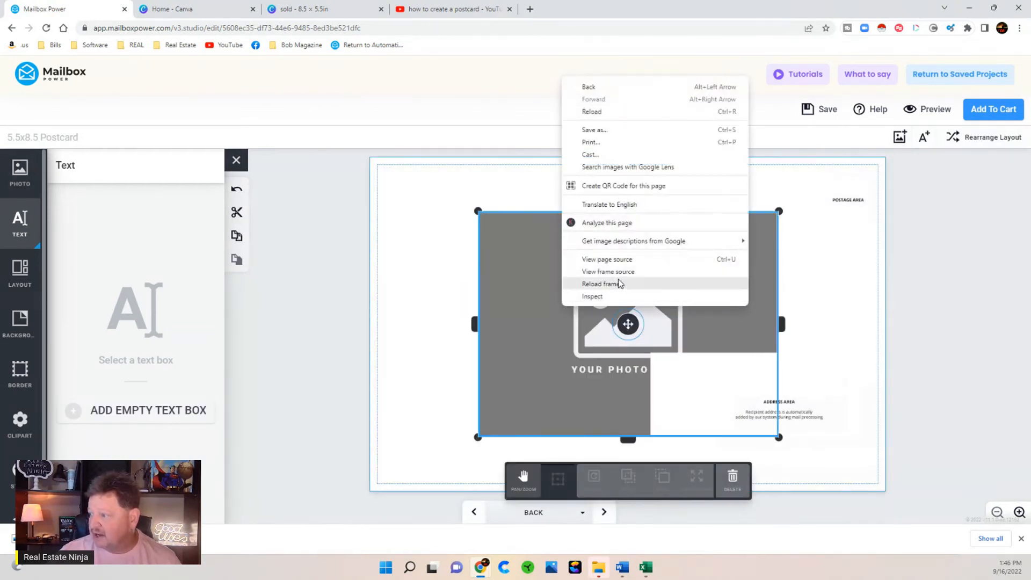
click(552, 398)
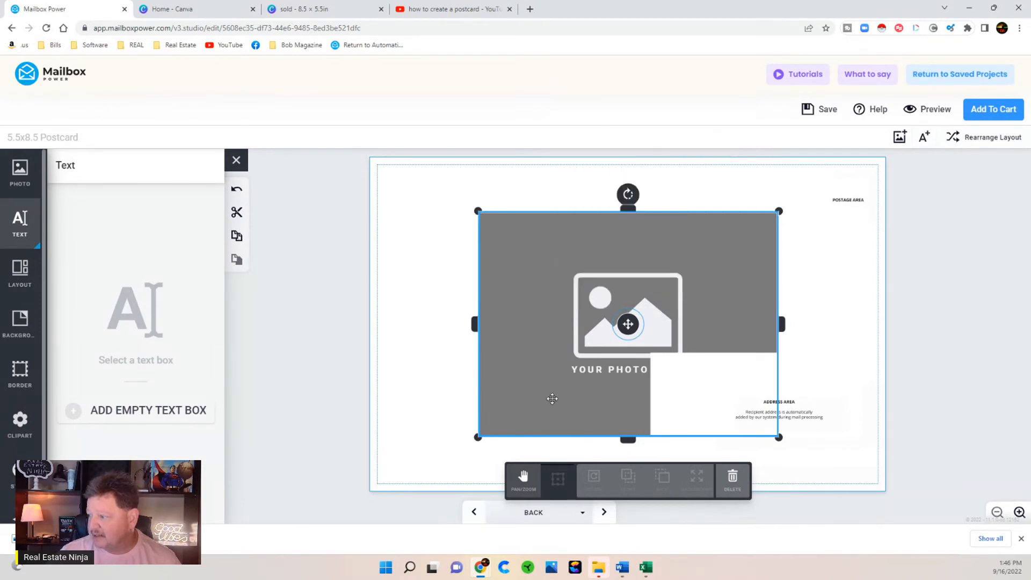
right_click(518, 278)
click(505, 232)
drag(477, 210, 352, 154)
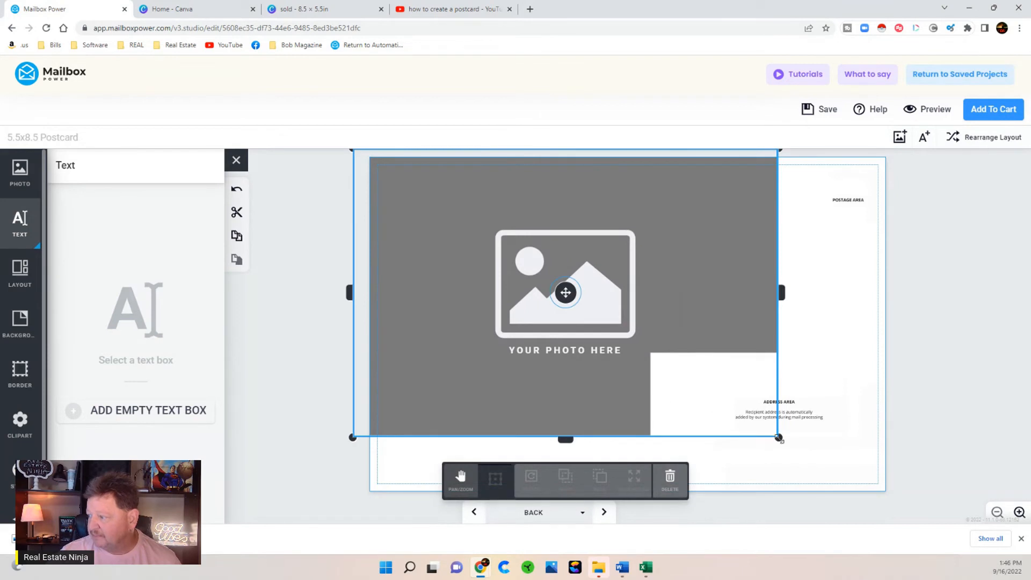
drag(780, 437, 908, 549)
- Fill the placeholder with the imported SOLD house photo
click(19, 171)
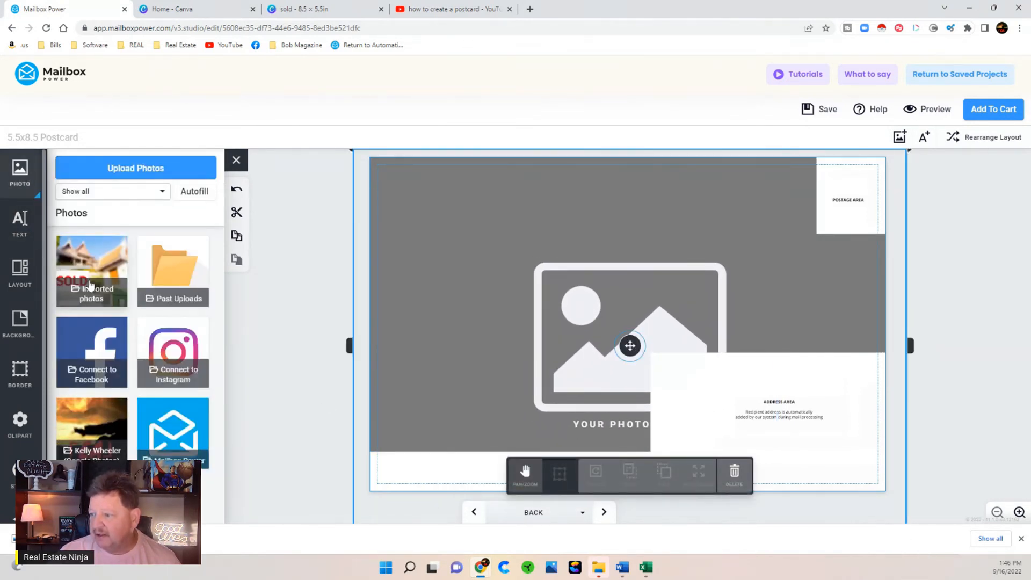
click(91, 266)
click(115, 270)
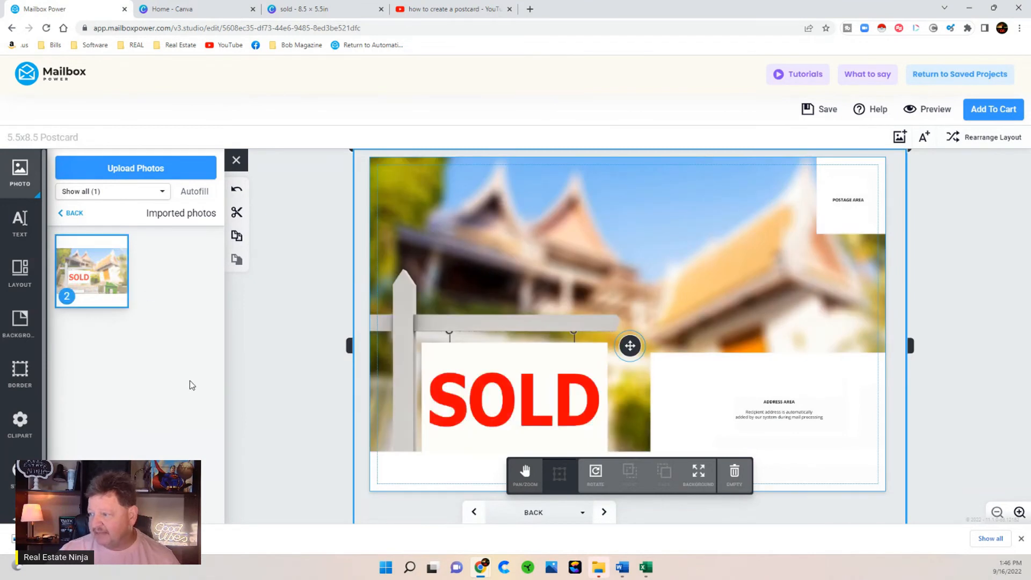
click(238, 399)
click(497, 253)
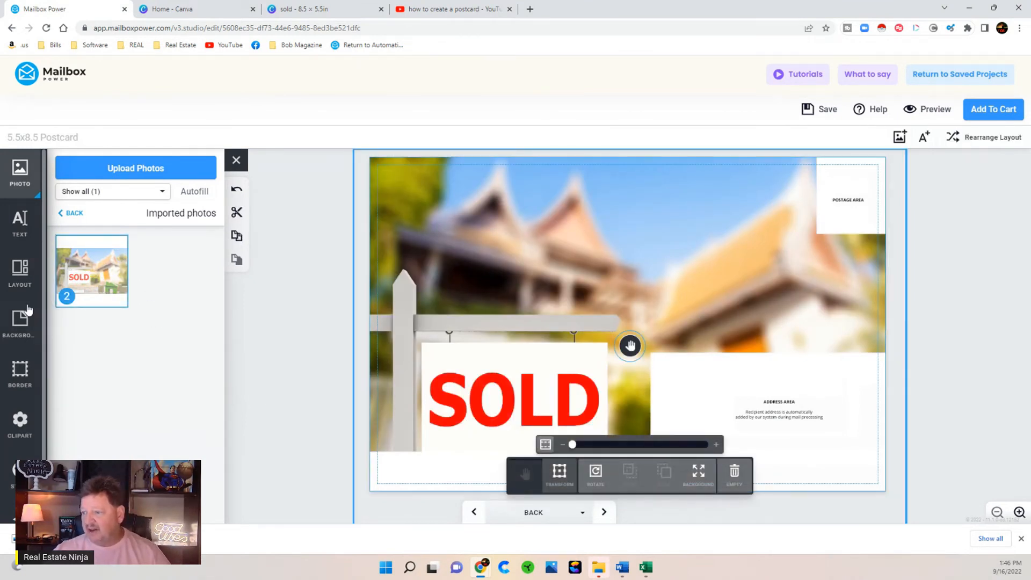
click(16, 225)
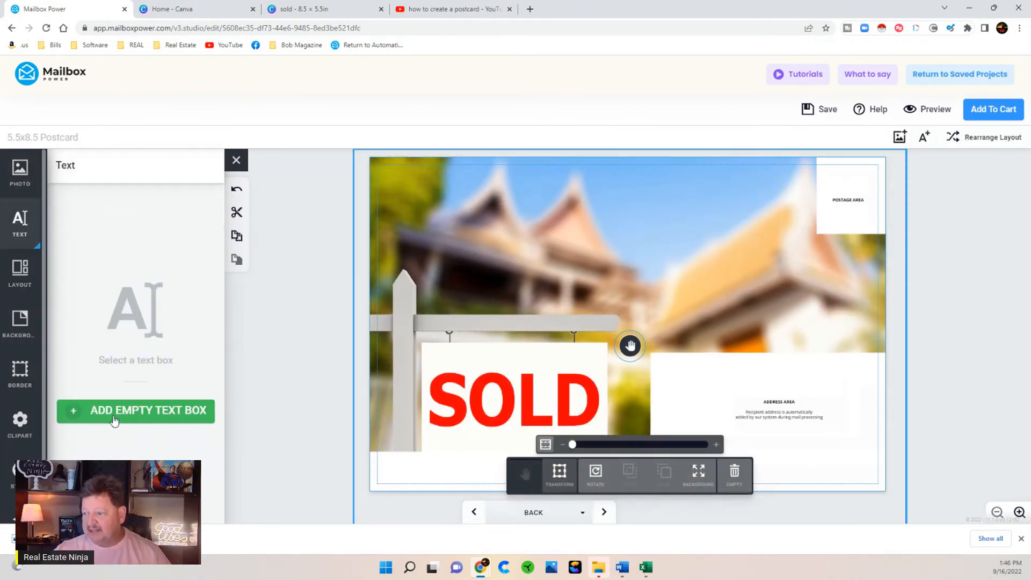
- Add a text box near the top with the agent's name and phone, and e-mail below
click(110, 414)
drag(628, 324, 627, 205)
click(538, 241)
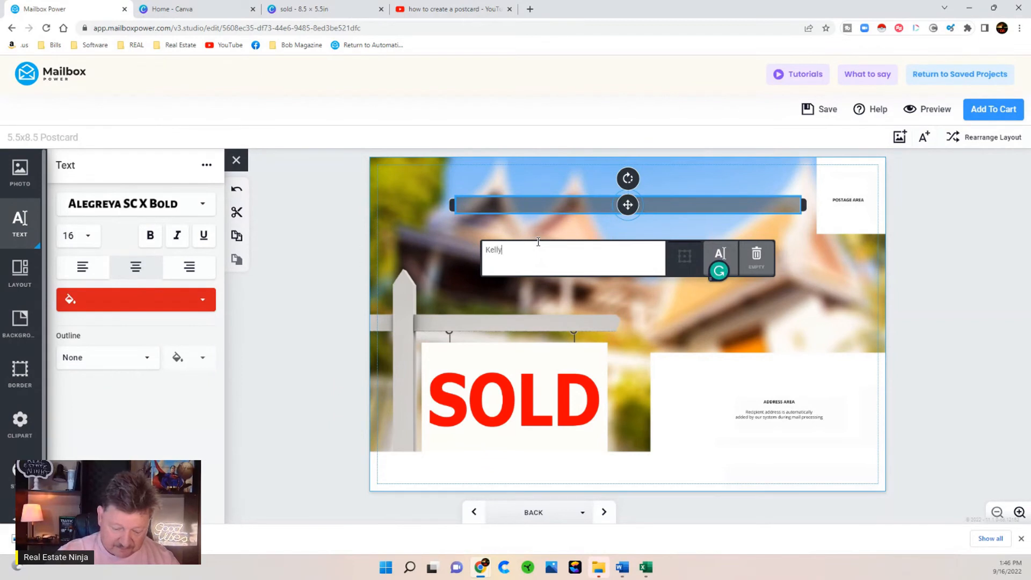
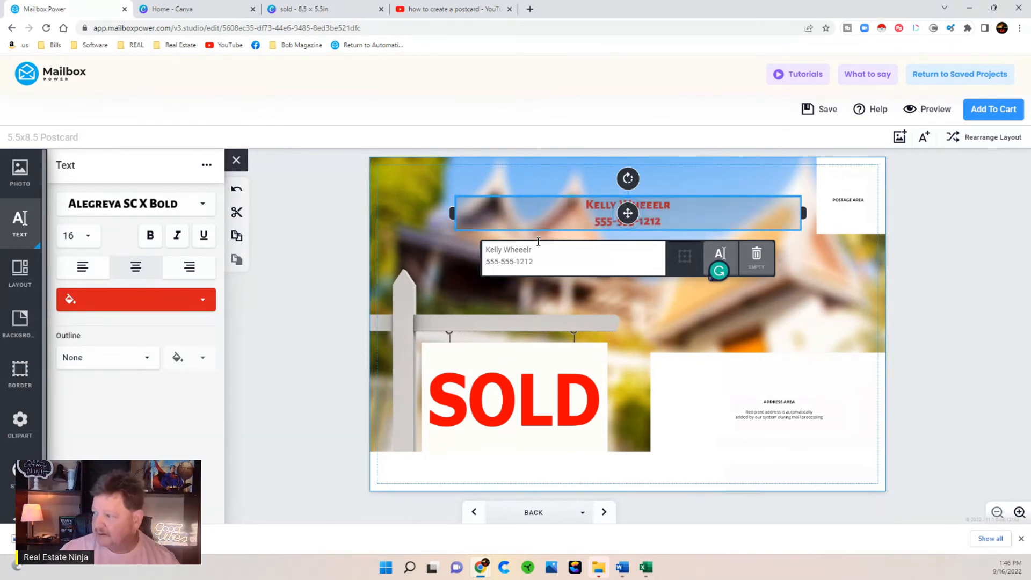
key(Return)
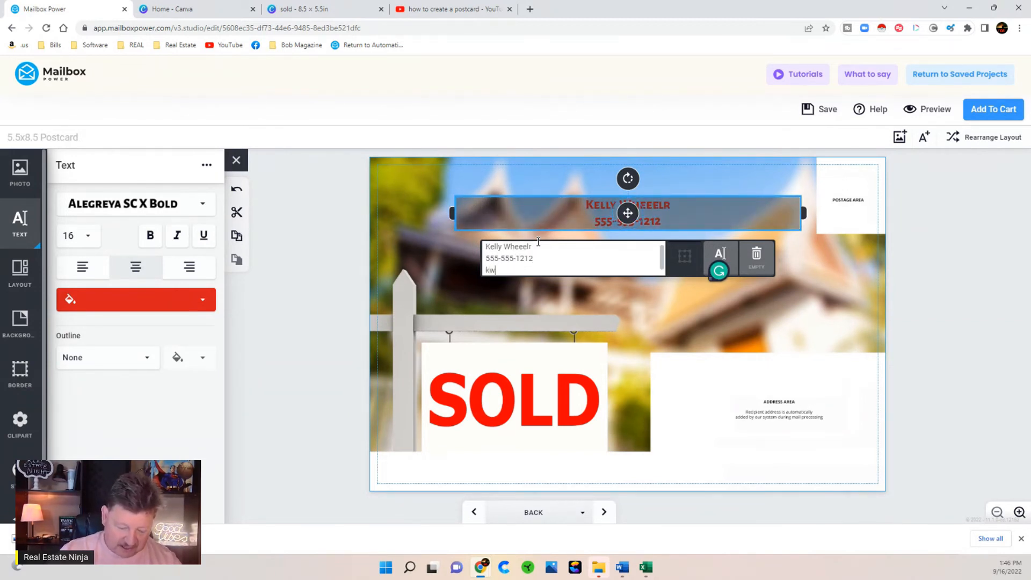
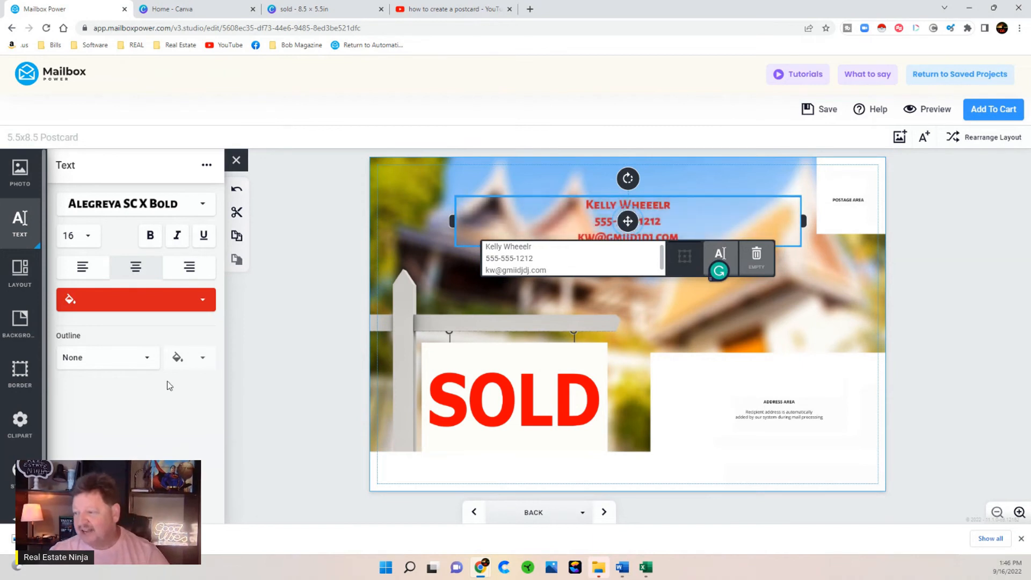
- Style the contact text black, Medium outline, size 30, and move it top-left
click(95, 301)
click(92, 339)
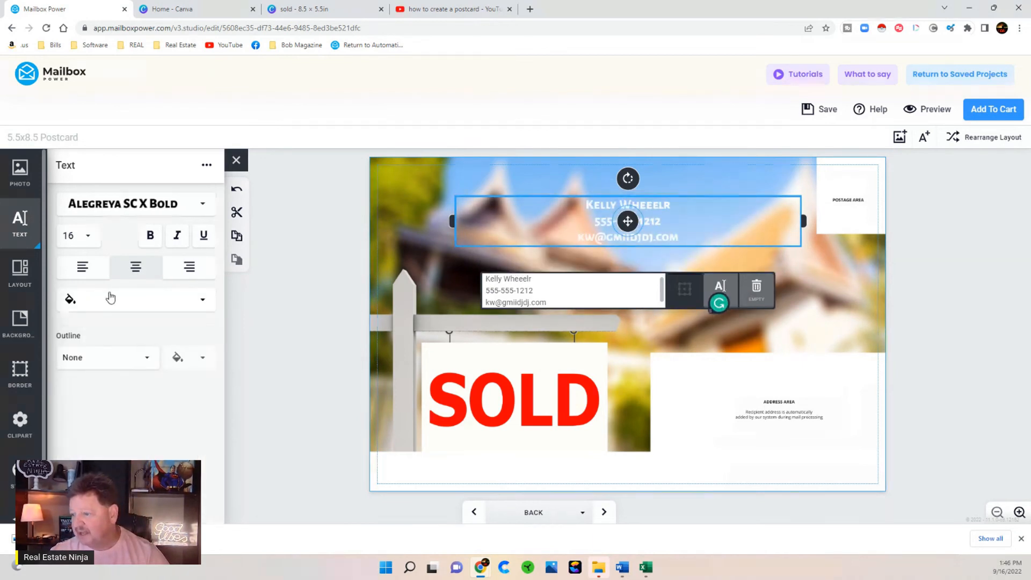
click(93, 299)
click(133, 337)
click(101, 357)
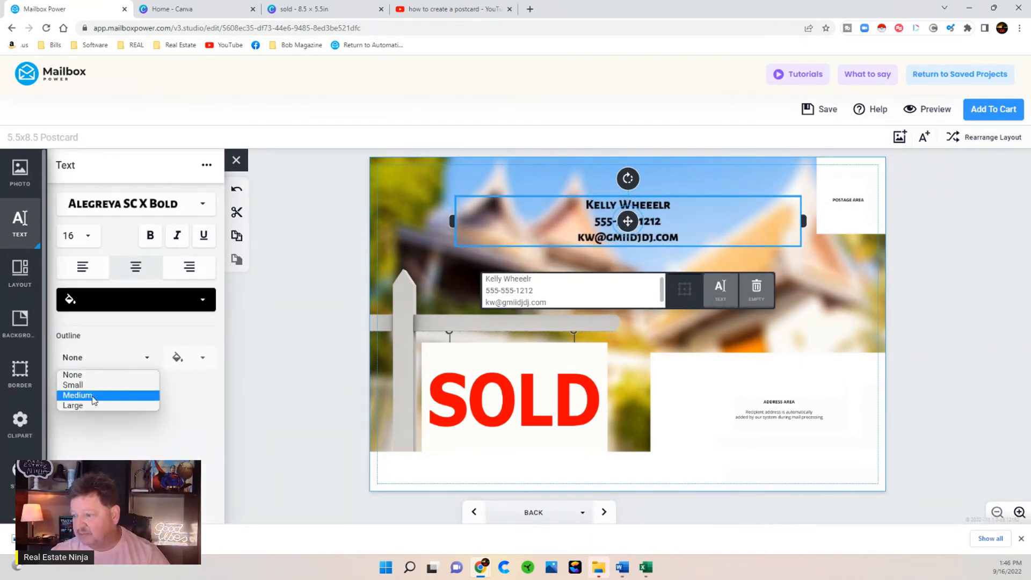
click(97, 394)
click(84, 236)
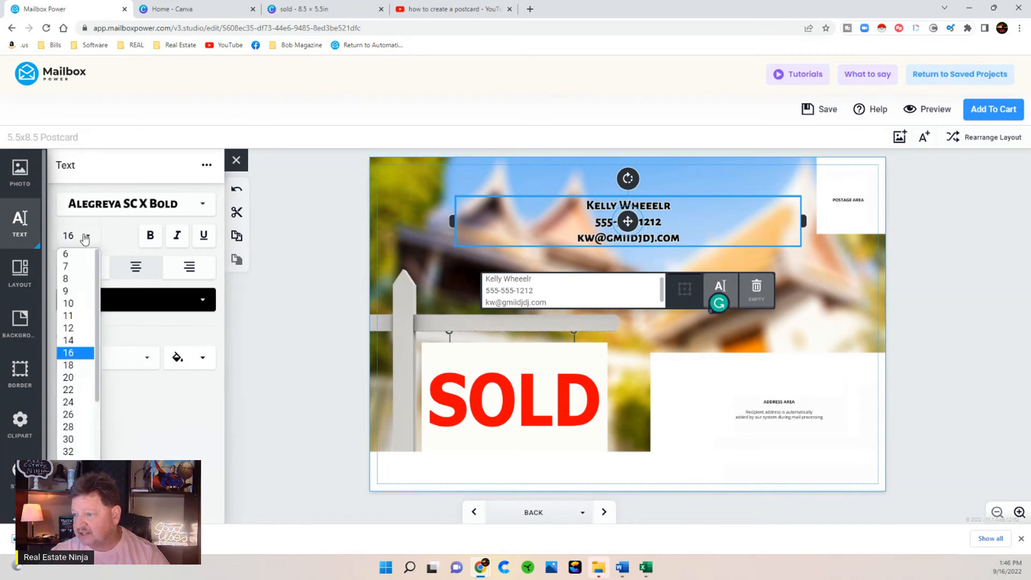
click(74, 439)
drag(629, 246, 535, 216)
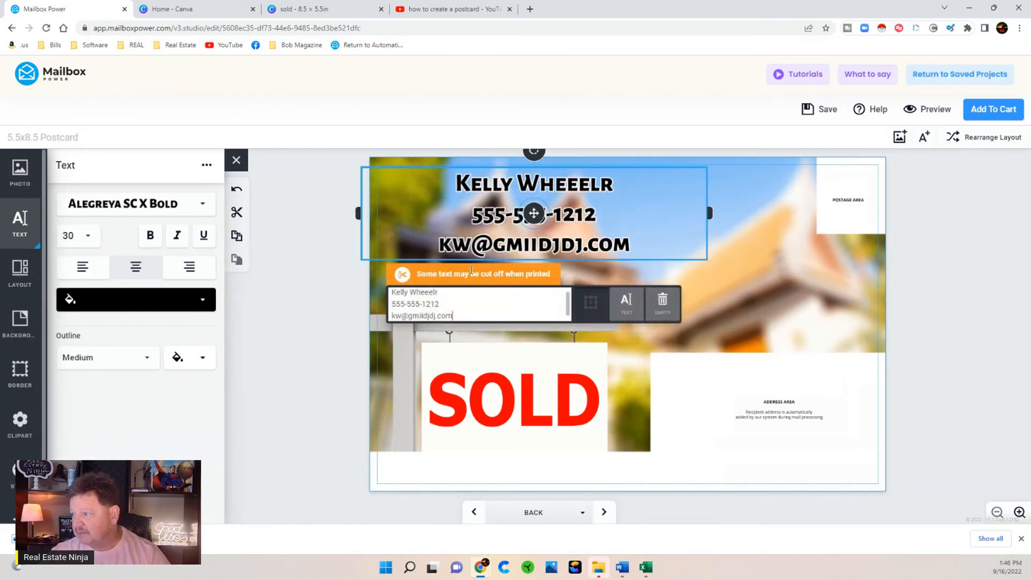
click(311, 328)
click(747, 302)
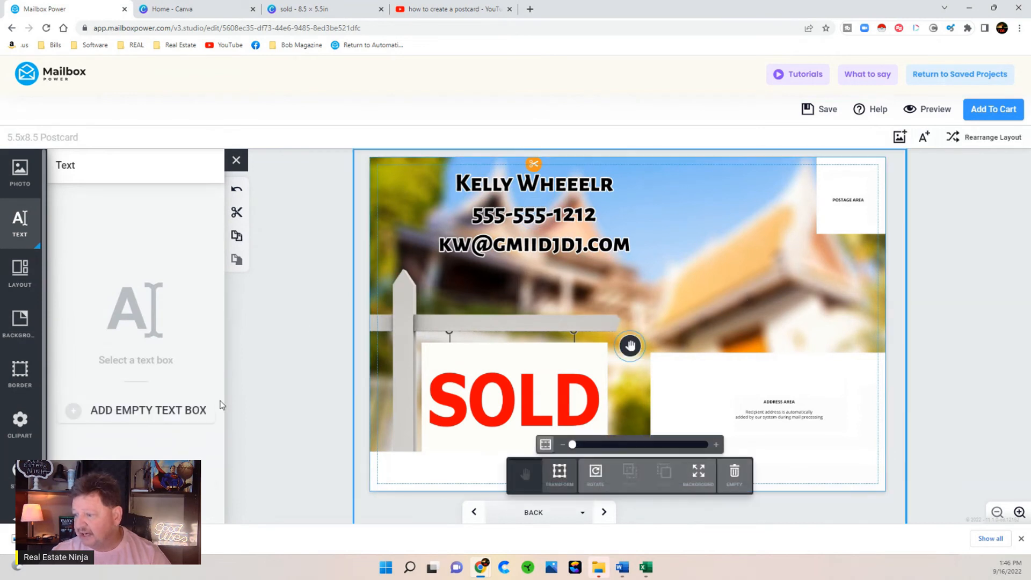
- Add a text box reading 'TEST' beside the postage area
click(154, 409)
drag(623, 329, 725, 302)
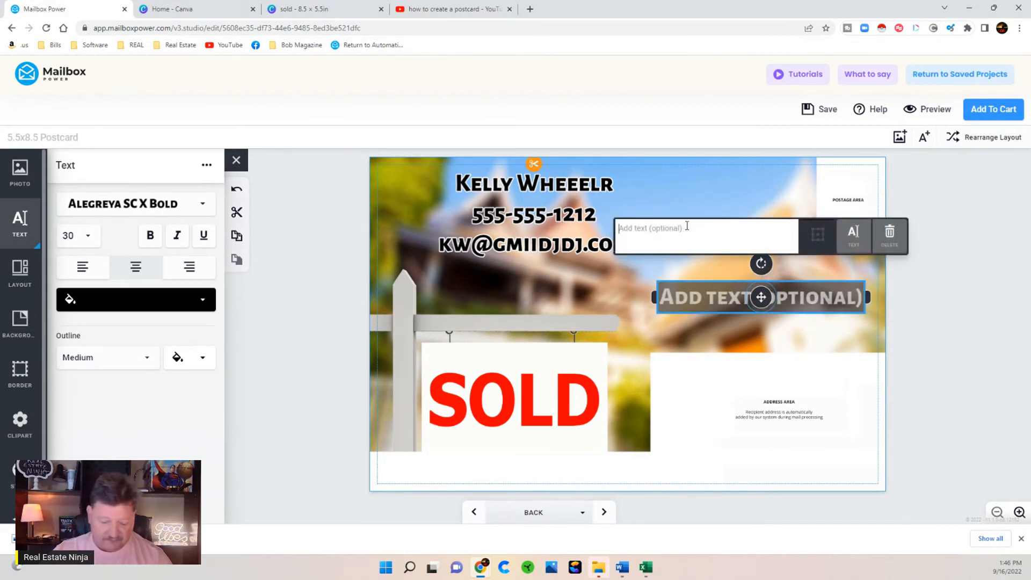
text(TEST)
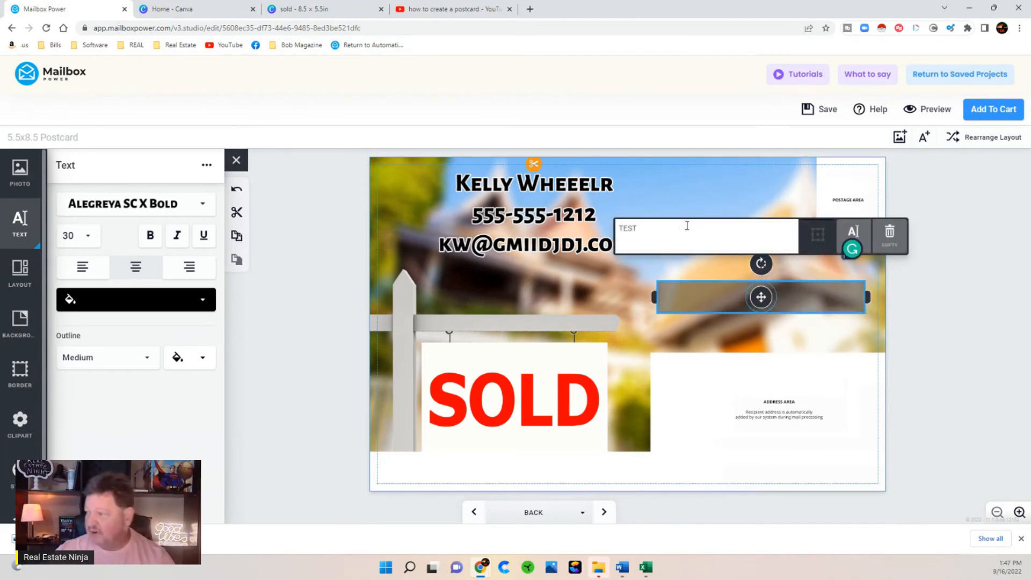
- Save the postcard design and open its preview
click(316, 342)
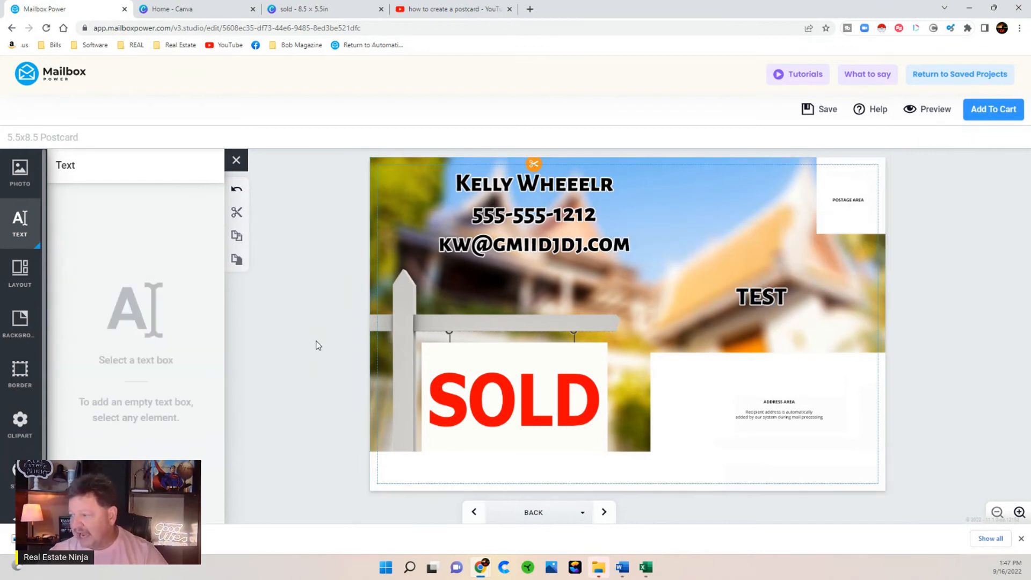
click(824, 111)
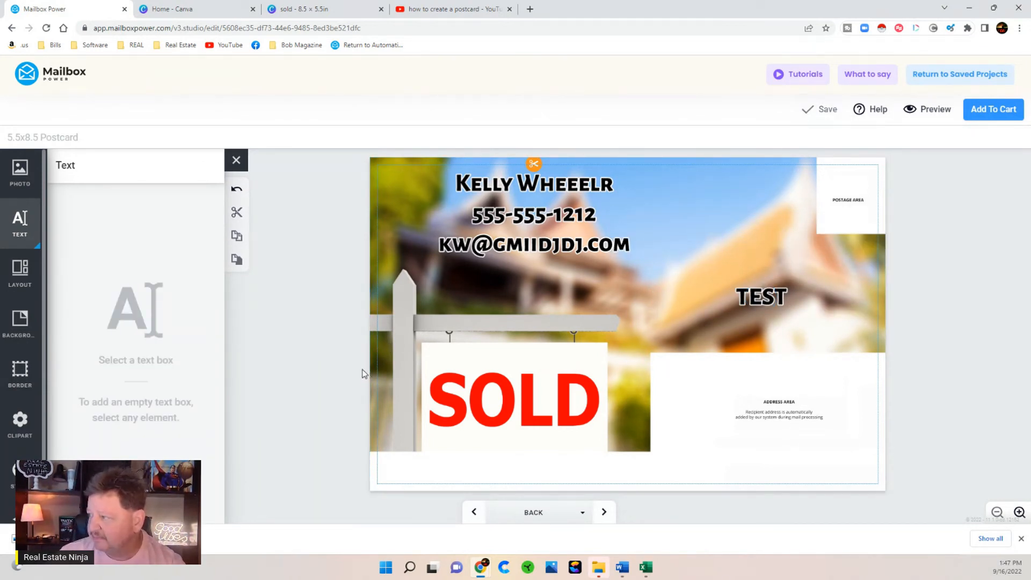
click(926, 109)
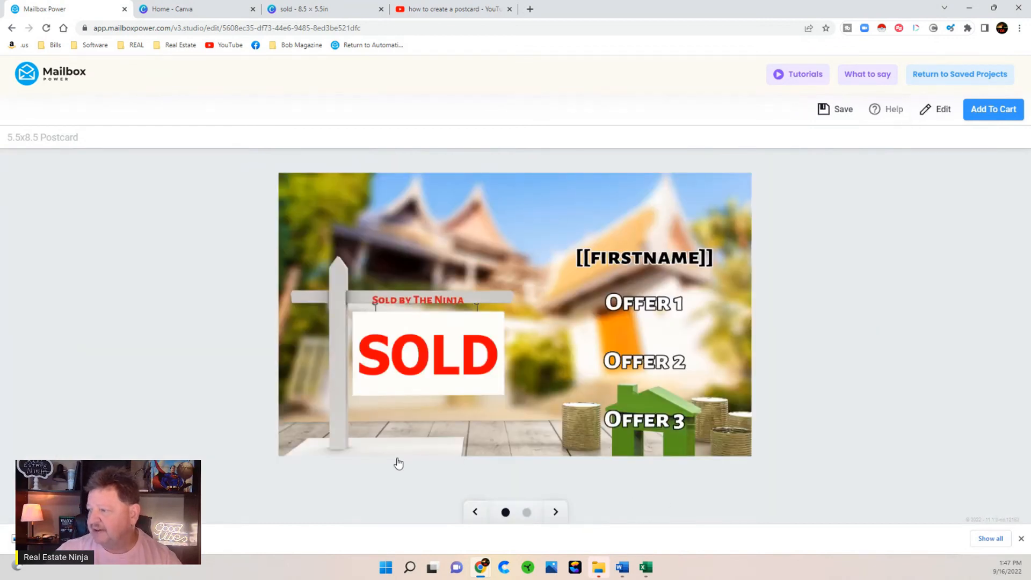